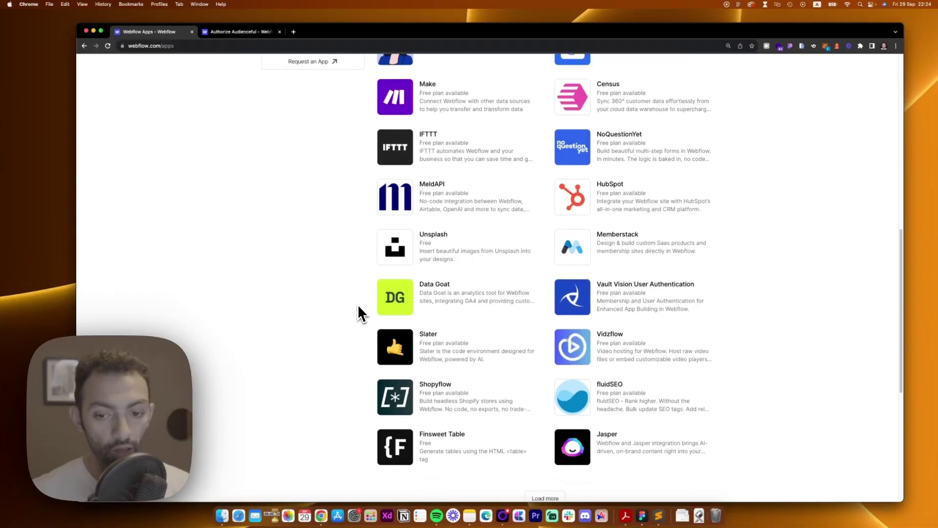
# Check the pending Audienceful authorization tab, then go back to browsing Webflow apps
pyautogui.scroll(-2, 360, 310)
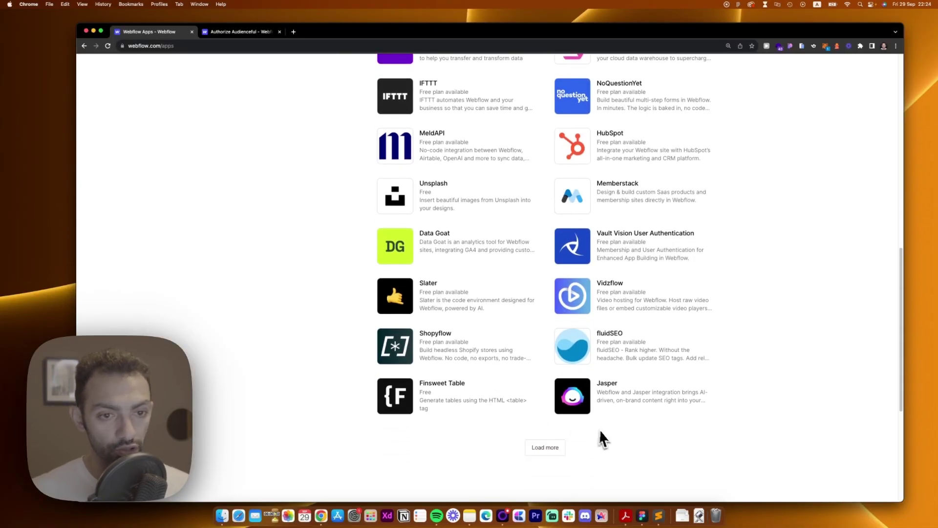
pyautogui.scroll(20, 310, 262)
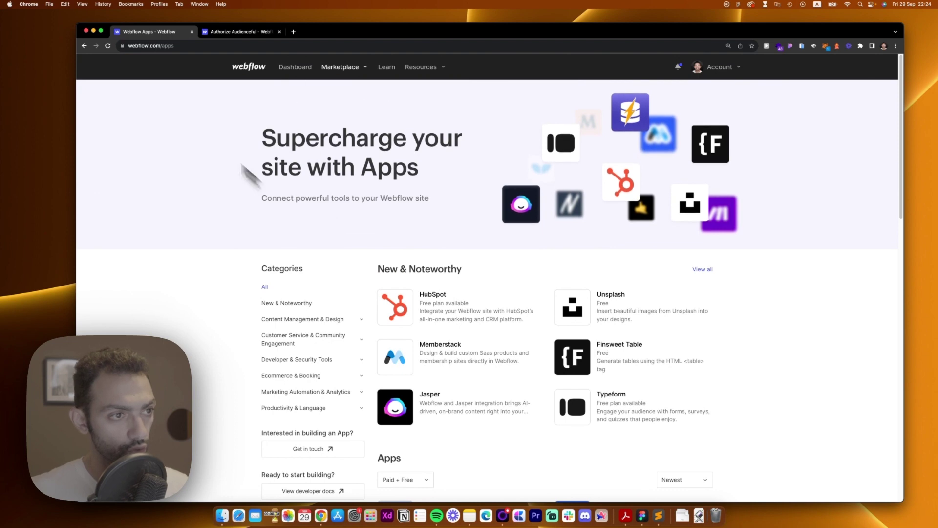
pyautogui.click(228, 32)
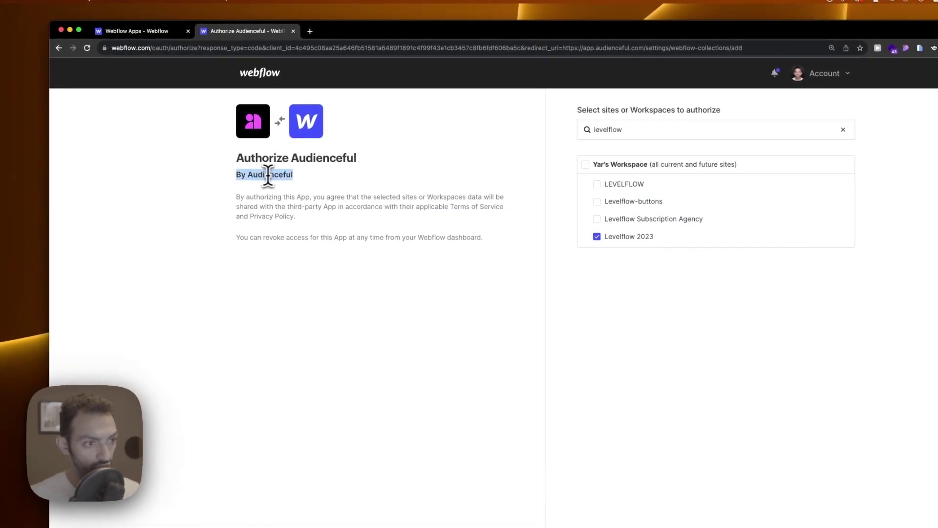
pyautogui.click(156, 30)
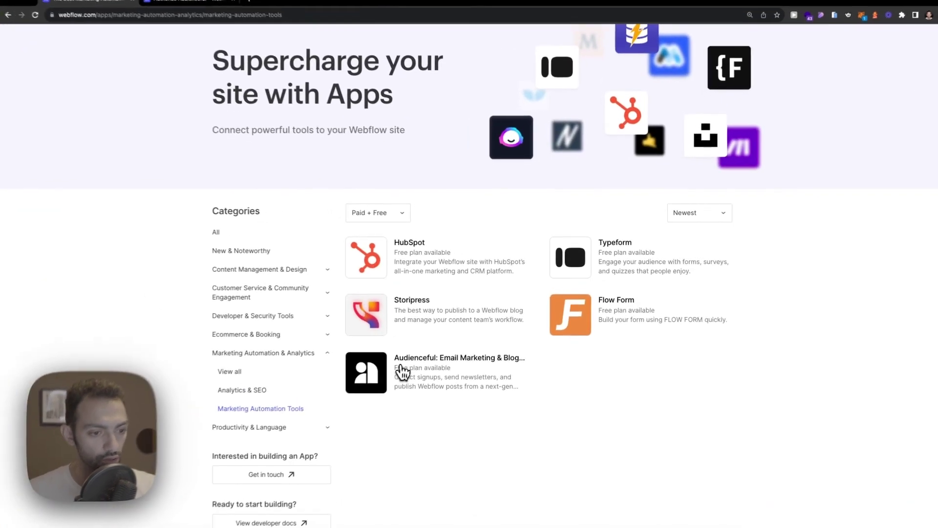
# Open the Audienceful app details and its website, scrolling down through the site
pyautogui.click(424, 356)
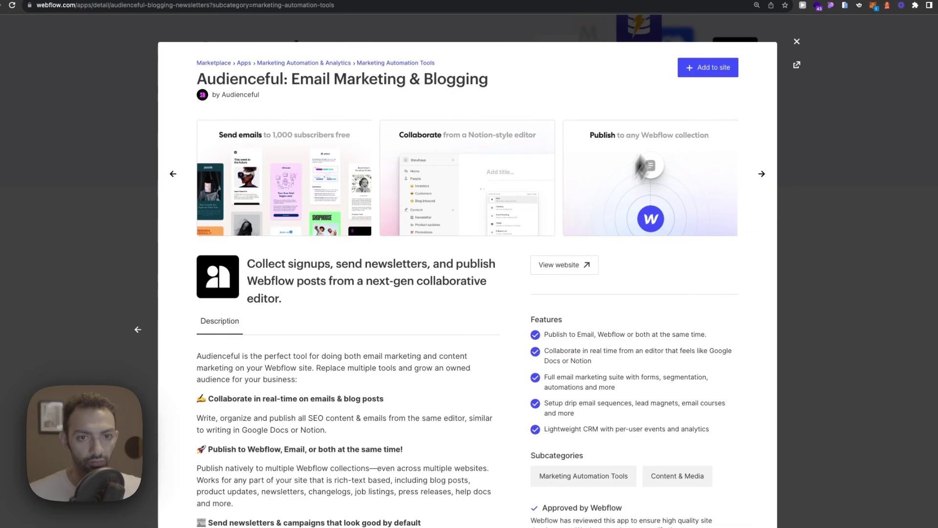
pyautogui.click(561, 267)
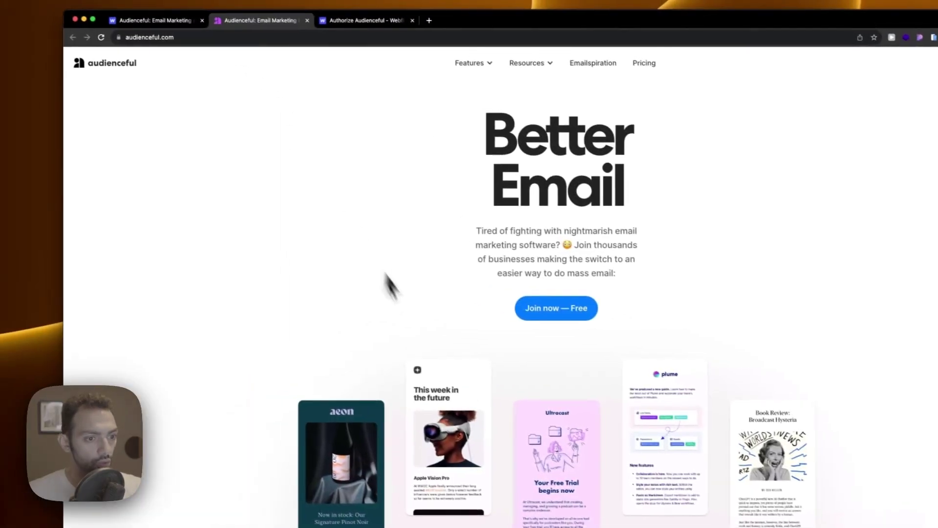
pyautogui.scroll(-20, 388, 286)
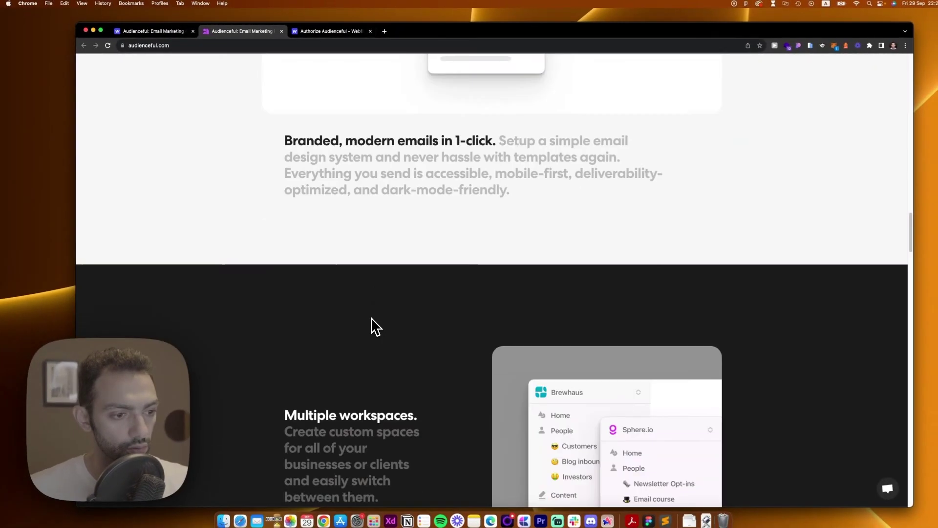
pyautogui.scroll(-15, 371, 318)
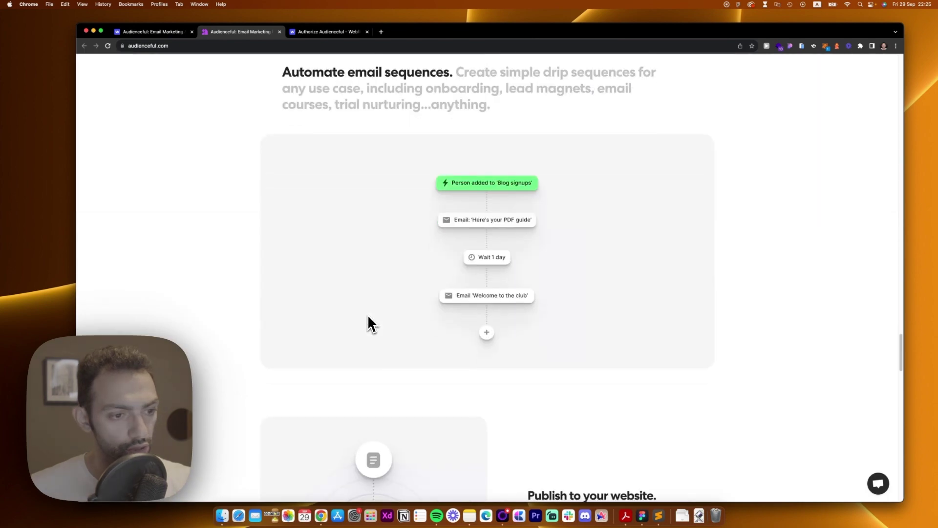
pyautogui.scroll(-20, 368, 318)
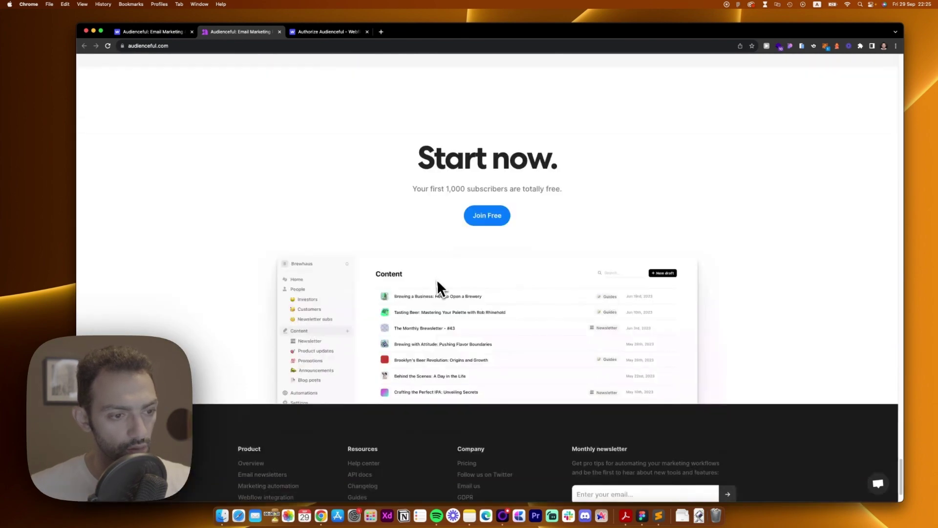
# Peek at Join Free signup, note the 1,000 free subscribers line, and return to Webflow
pyautogui.click(484, 146)
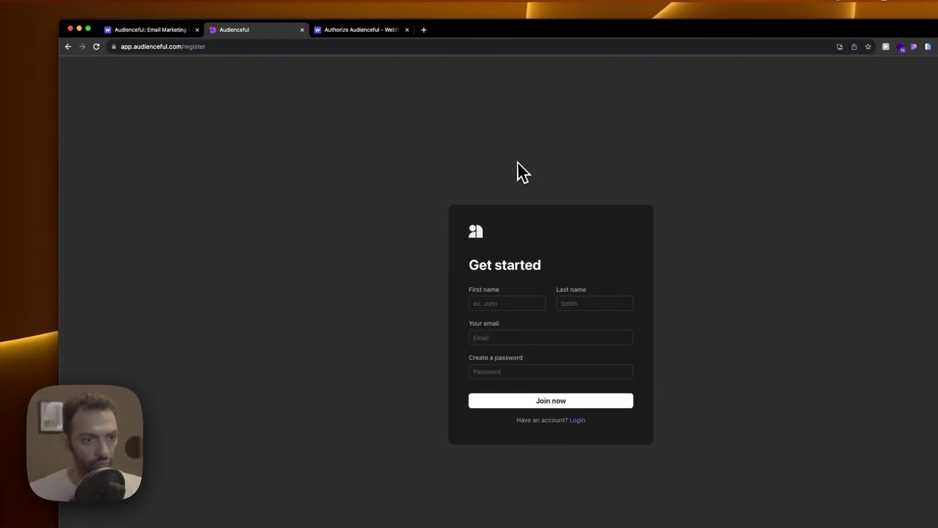
pyautogui.click(68, 47)
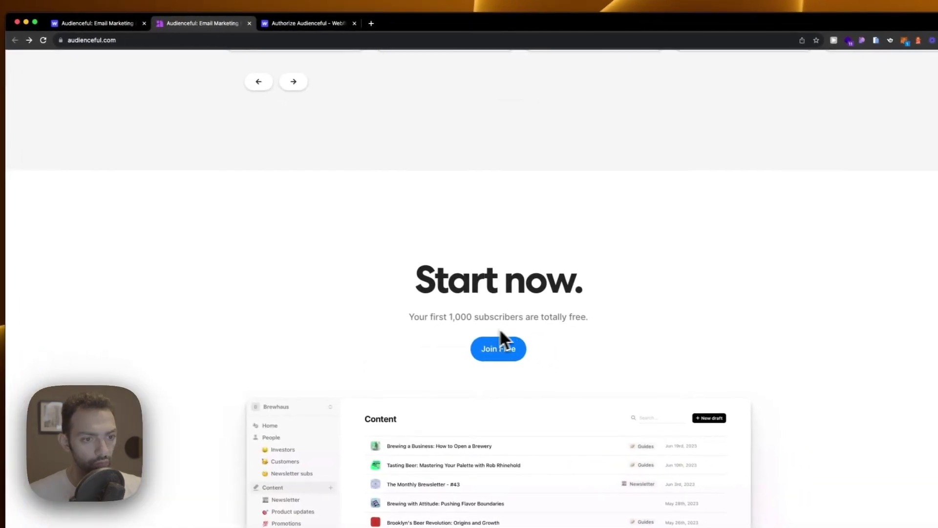
pyautogui.tripleClick(467, 318)
pyautogui.click(581, 318)
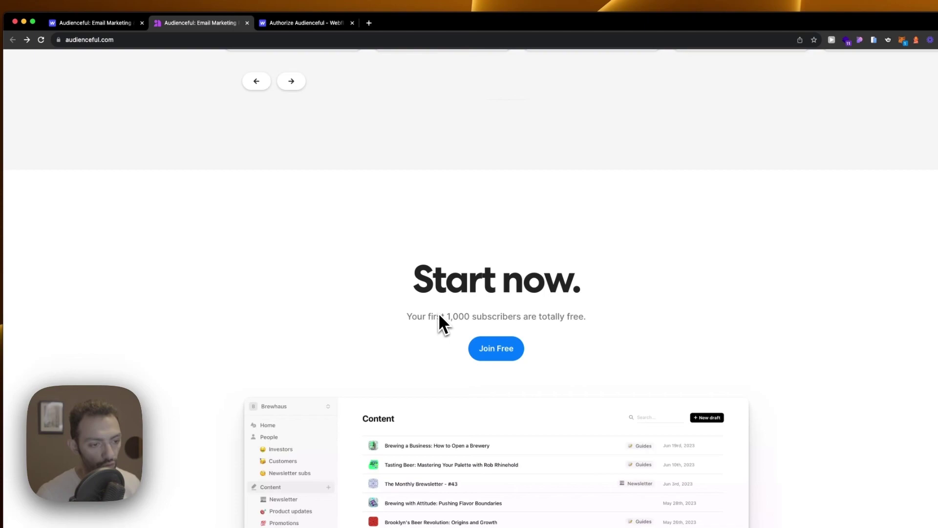
pyautogui.scroll(3, 342, 220)
pyautogui.click(117, 24)
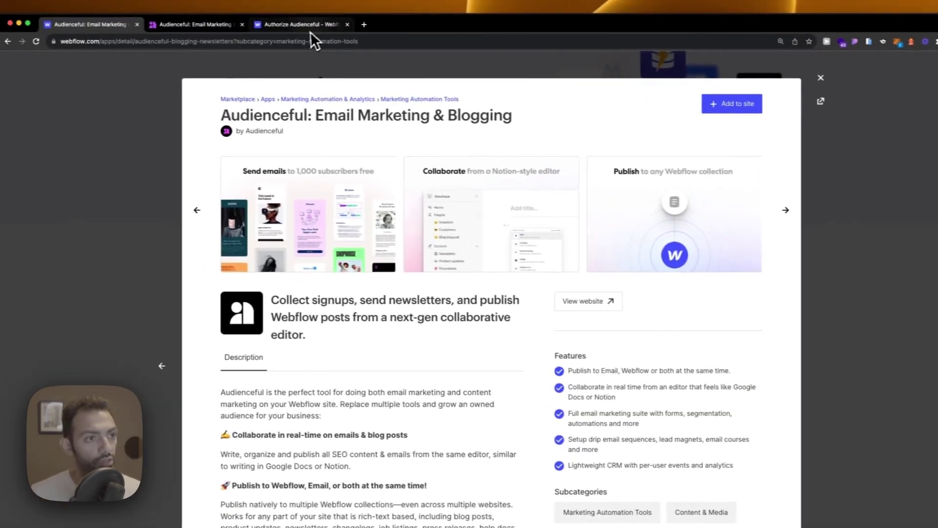
# Authorize the Audienceful app for Webflow and close the Webflow marketplace tab
pyautogui.click(246, 15)
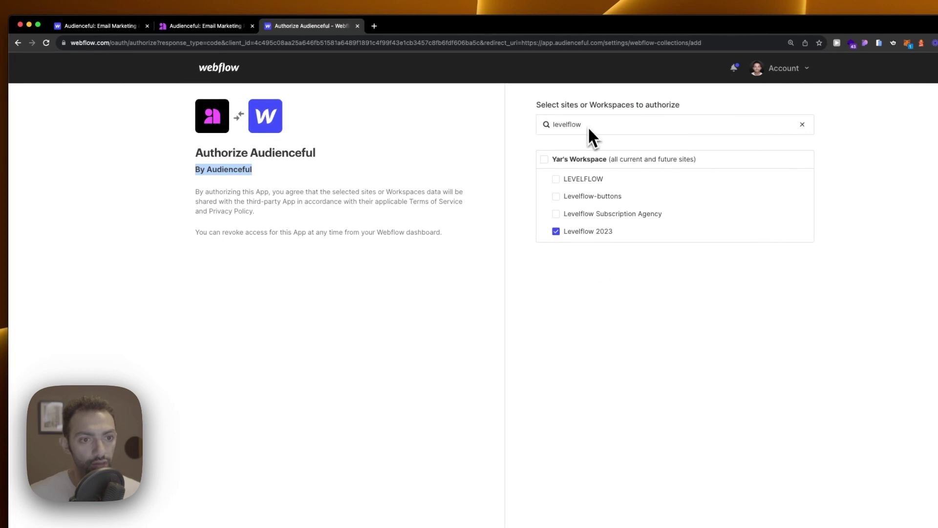
pyautogui.click(575, 305)
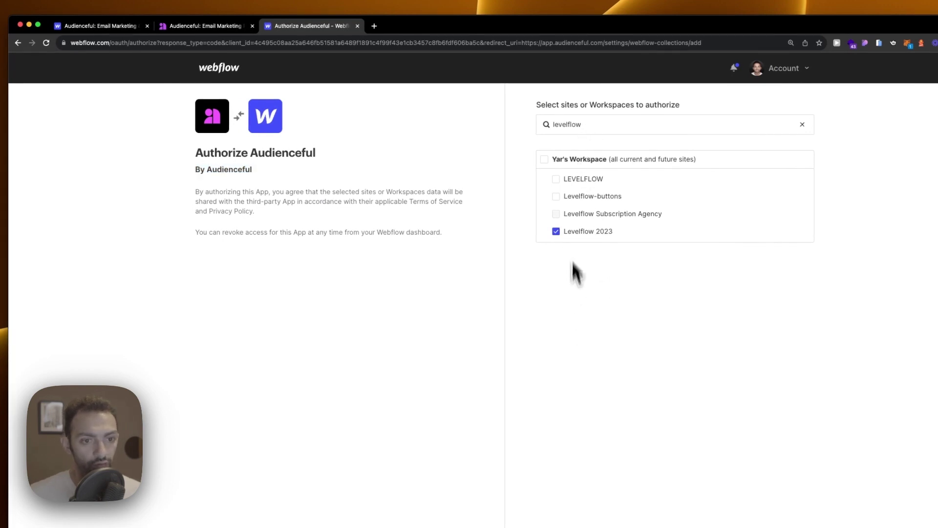
pyautogui.click(801, 527)
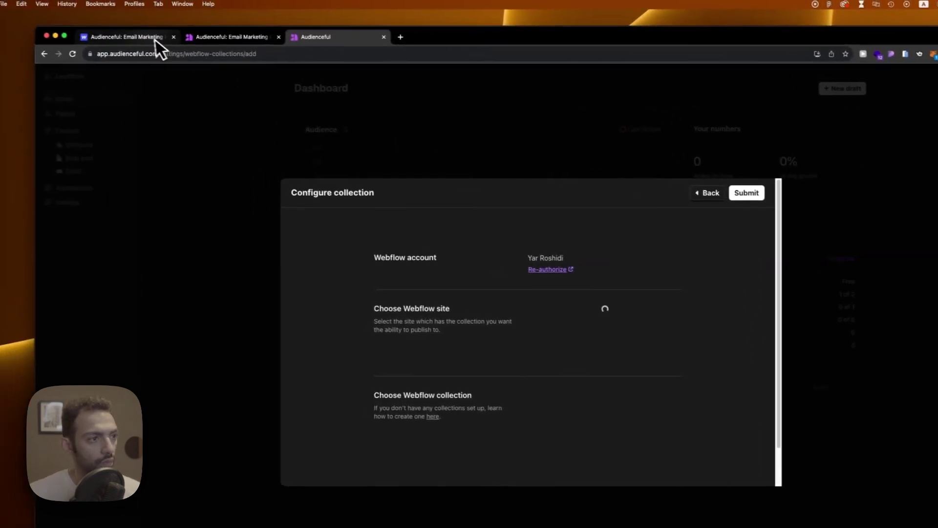
pyautogui.click(180, 38)
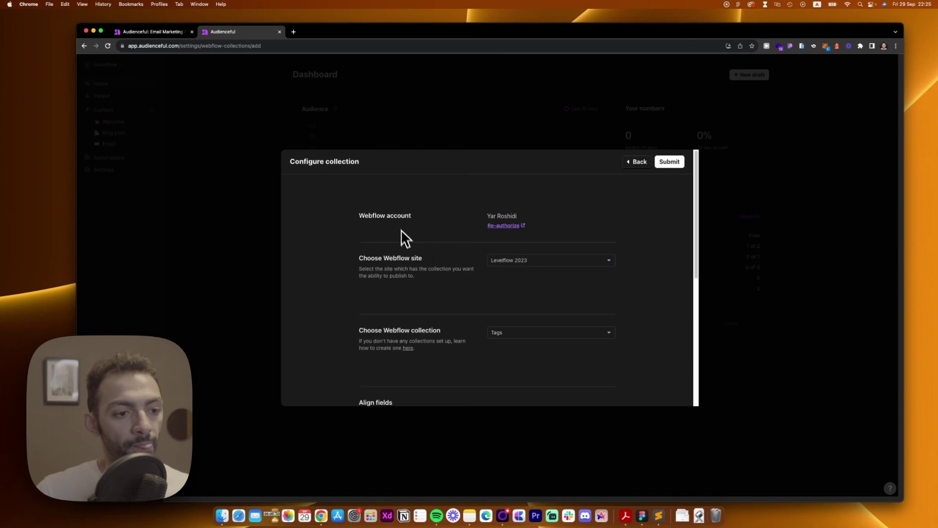
# Choose Levelflow 2023 as the Webflow site to publish posts to
pyautogui.click(511, 262)
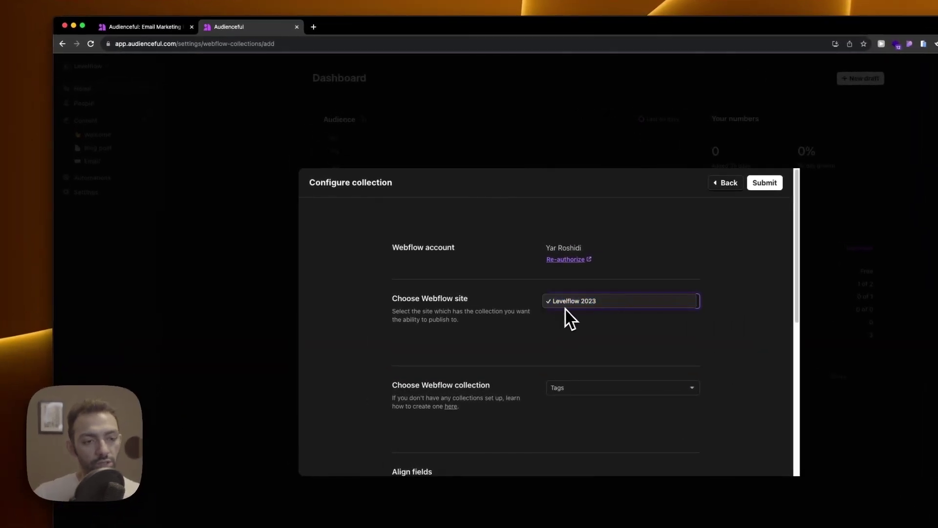
pyautogui.click(222, 141)
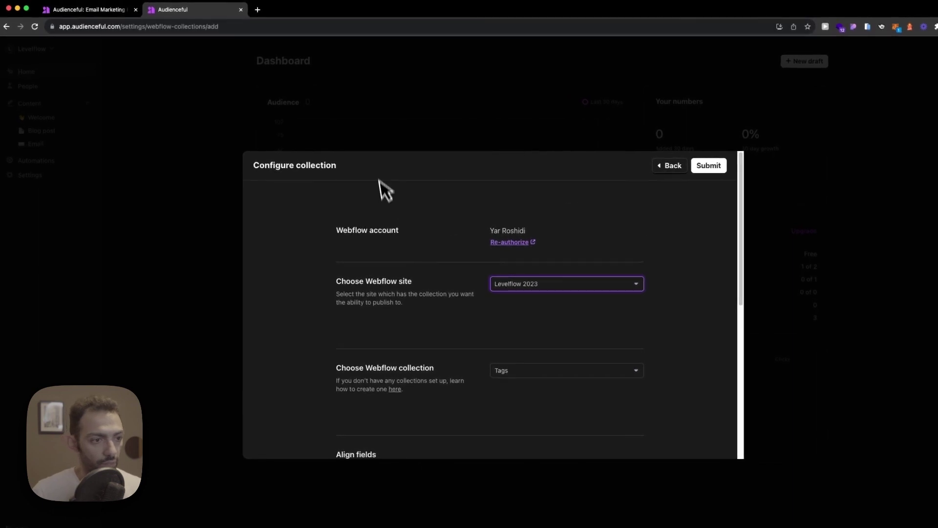
pyautogui.click(375, 236)
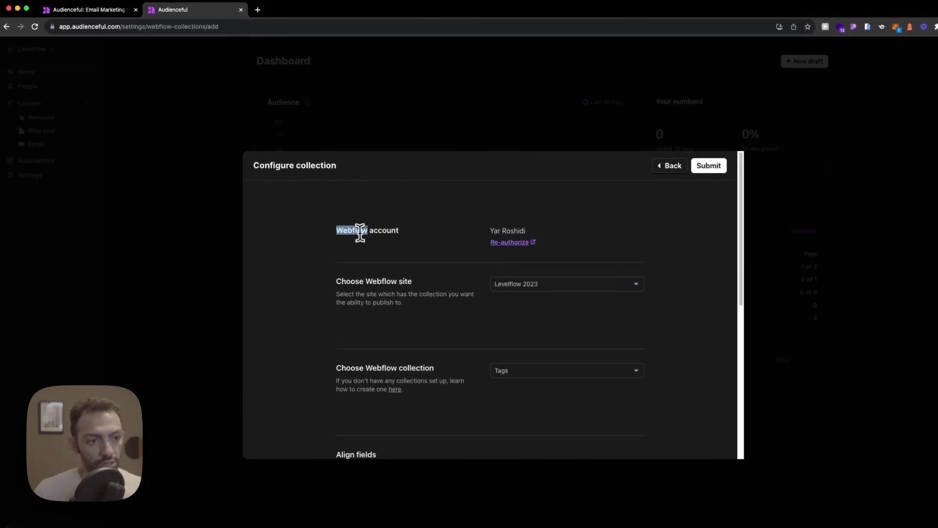
pyautogui.click(494, 285)
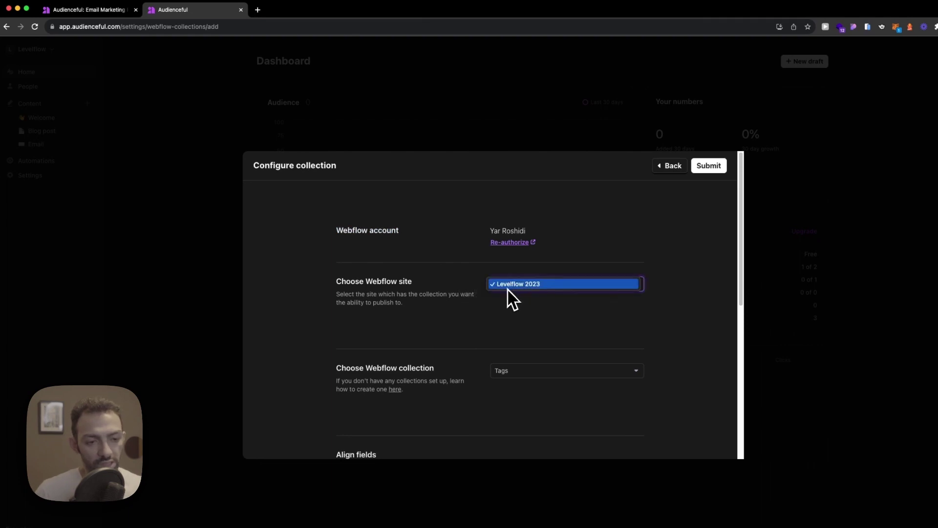
pyautogui.click(515, 288)
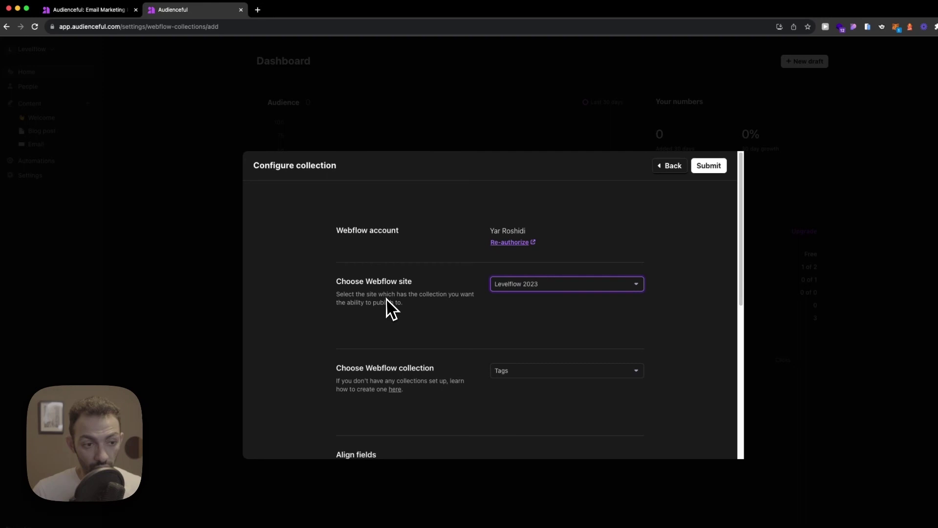
# Choose Blogs as the target collection and map Title to the Name field
pyautogui.scroll(-4, 480, 385)
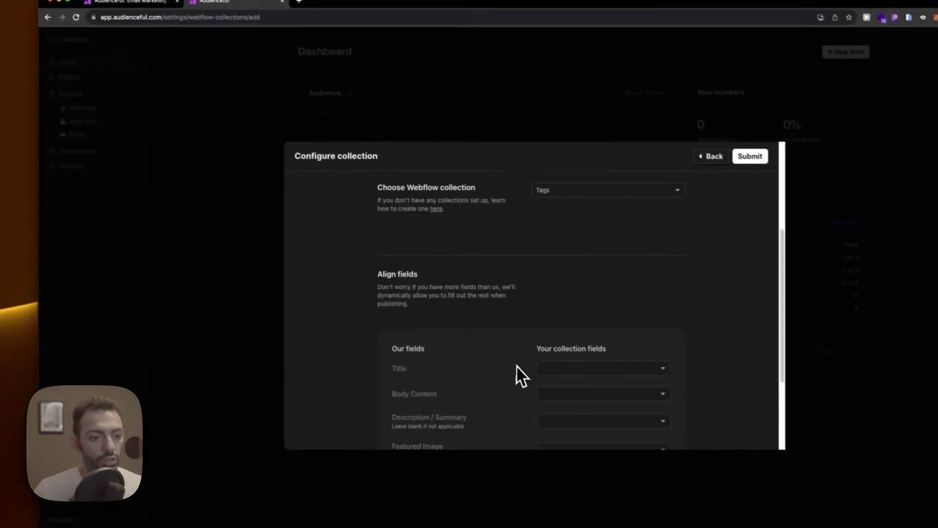
pyautogui.scroll(2, 420, 225)
pyautogui.click(598, 244)
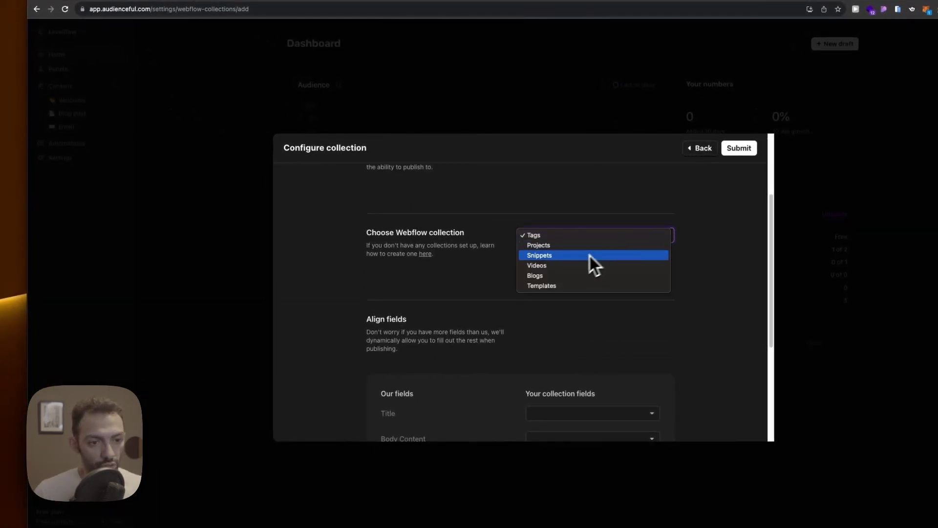
pyautogui.click(579, 275)
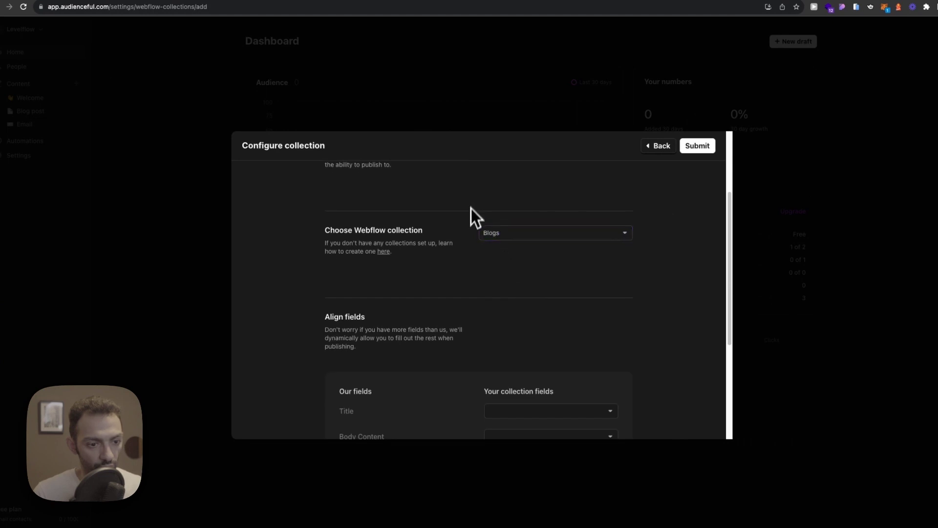
pyautogui.scroll(-4, 471, 215)
pyautogui.scroll(1, 433, 314)
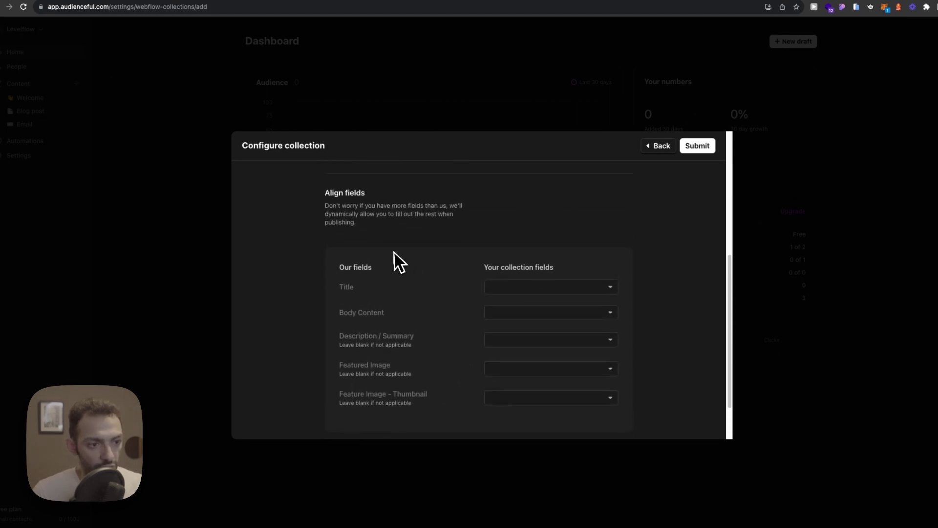
pyautogui.scroll(3, 393, 251)
pyautogui.scroll(-5, 430, 269)
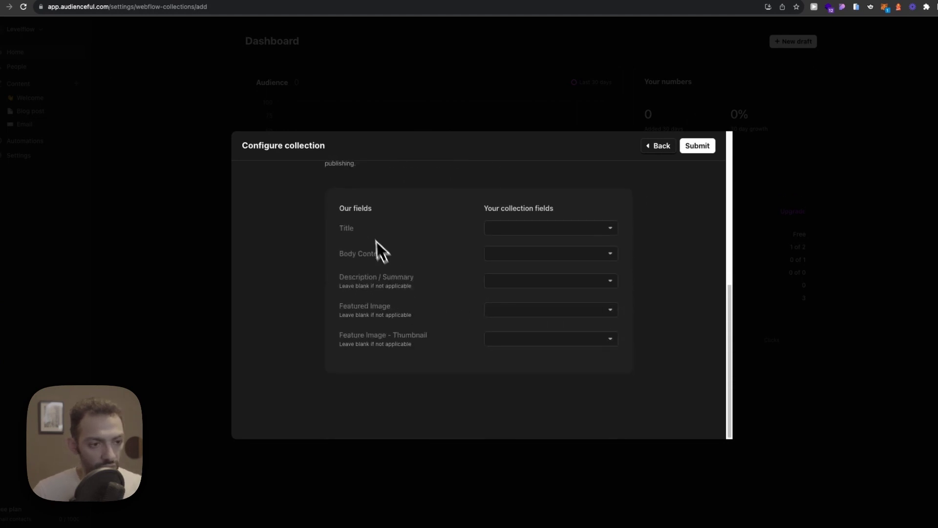
pyautogui.click(518, 230)
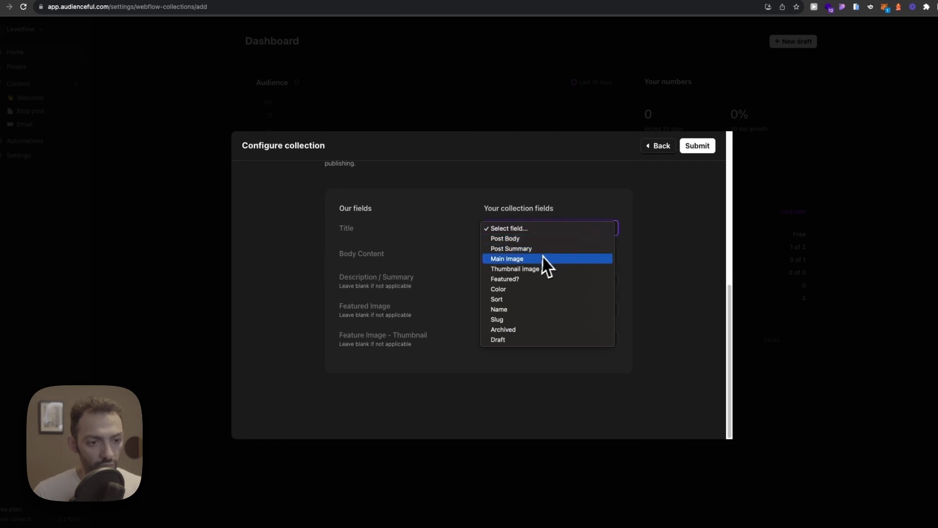
pyautogui.click(503, 309)
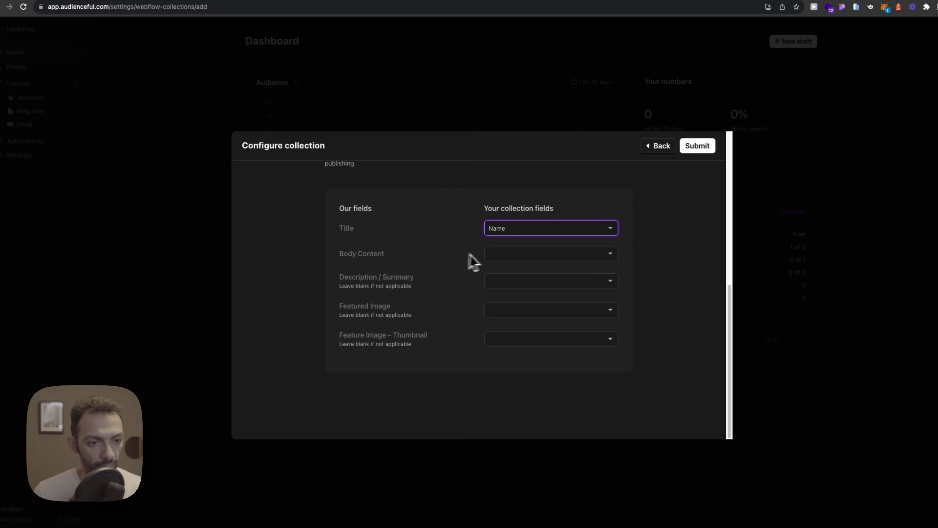
# Map body to Post Body, summary to Post Summary, images to Main/Thumbnail image, then submit
pyautogui.click(508, 254)
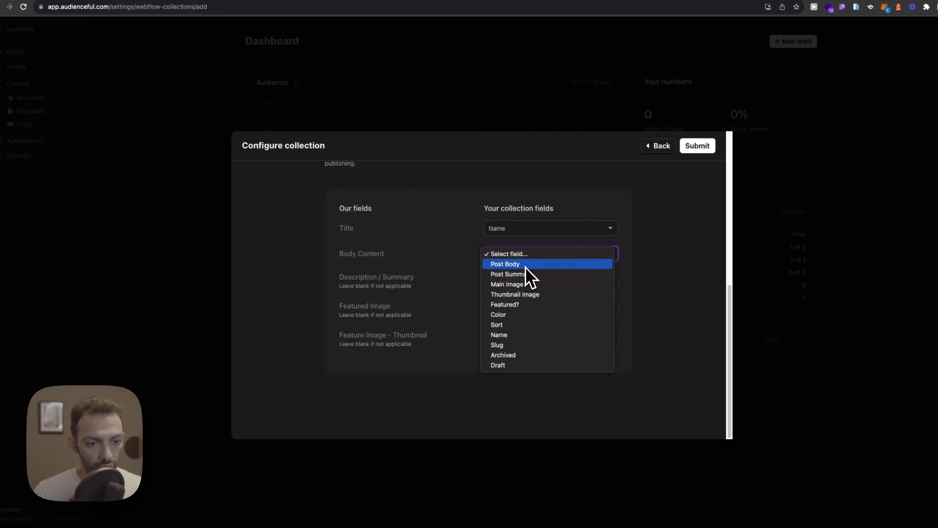
pyautogui.click(526, 265)
pyautogui.click(494, 283)
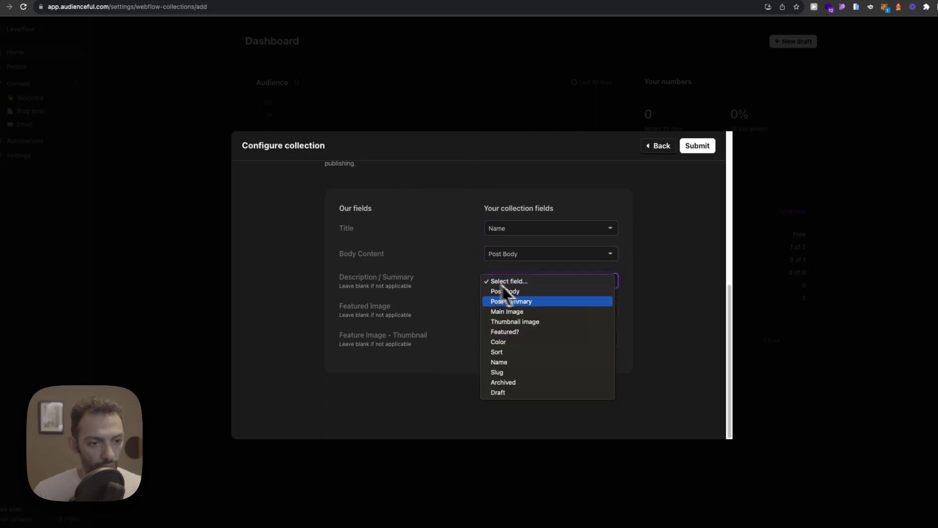
pyautogui.click(533, 301)
pyautogui.click(530, 310)
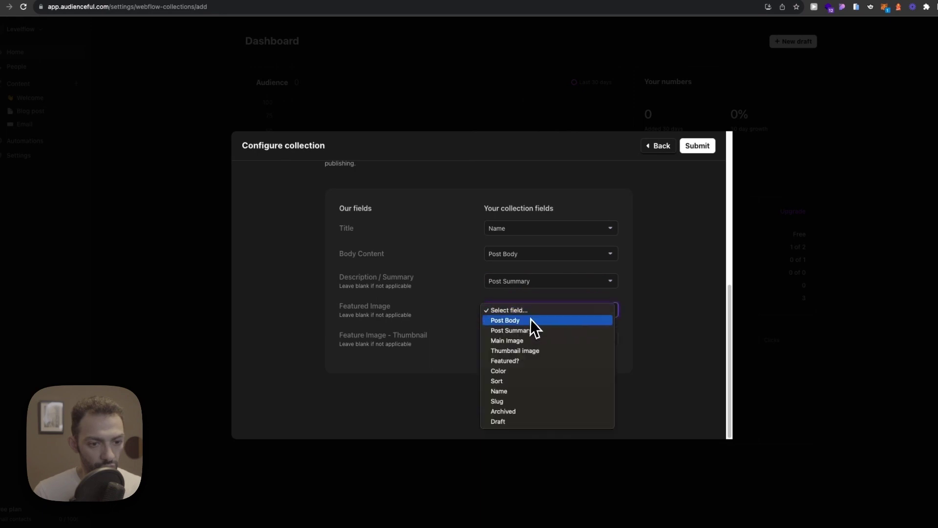
pyautogui.click(528, 340)
pyautogui.click(537, 310)
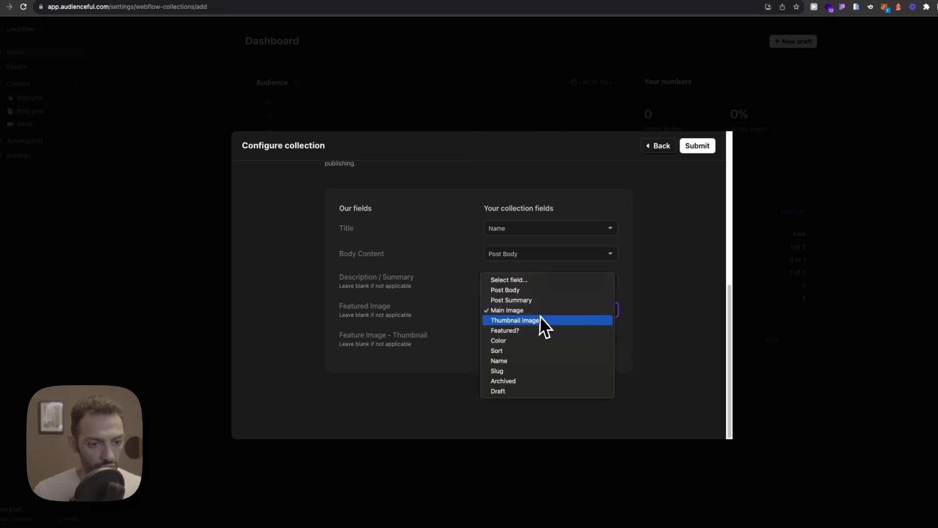
pyautogui.click(486, 311)
pyautogui.click(503, 339)
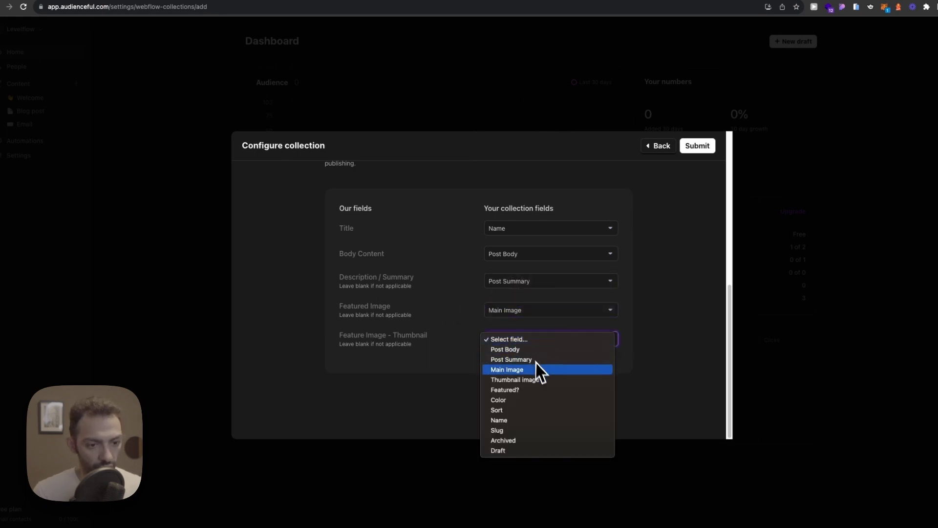
pyautogui.click(548, 380)
pyautogui.click(696, 146)
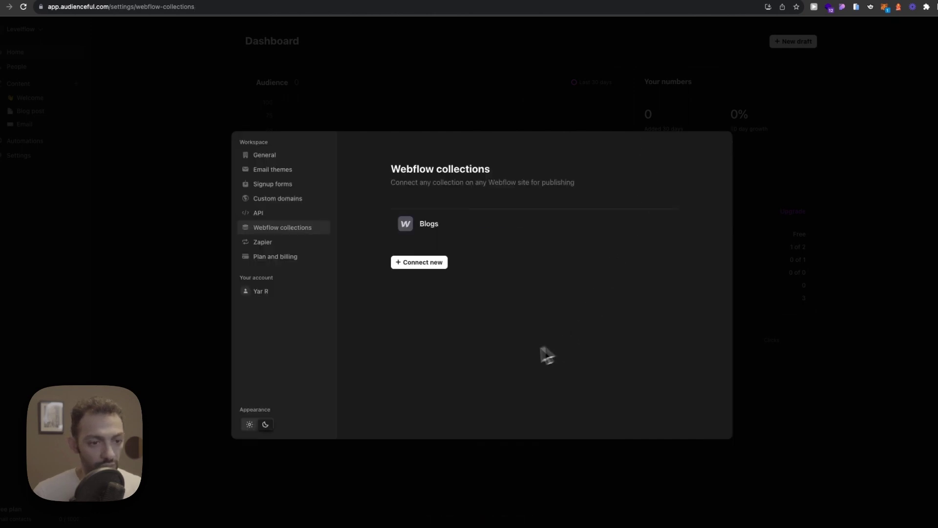
# Start a new connection with the Templates collection and map Title to Name
pyautogui.click(435, 266)
pyautogui.scroll(-4, 527, 318)
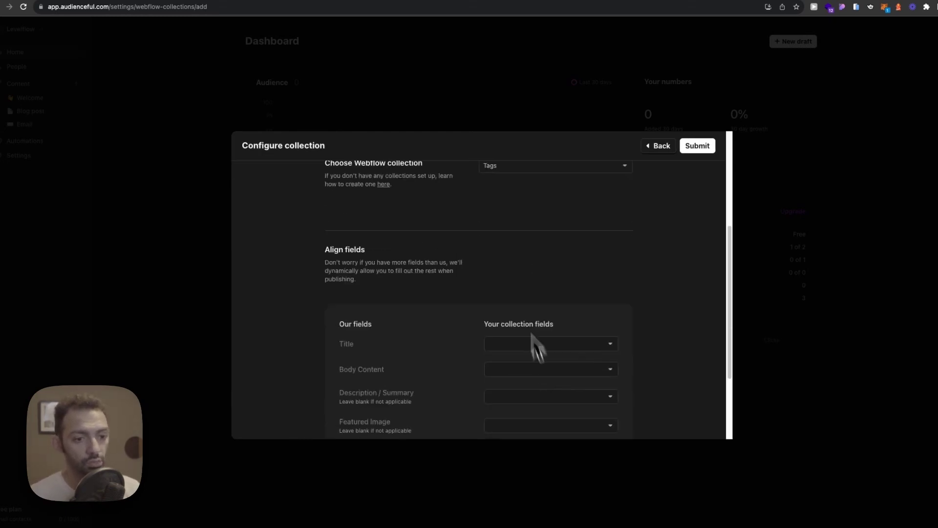
pyautogui.scroll(1, 507, 185)
pyautogui.click(513, 183)
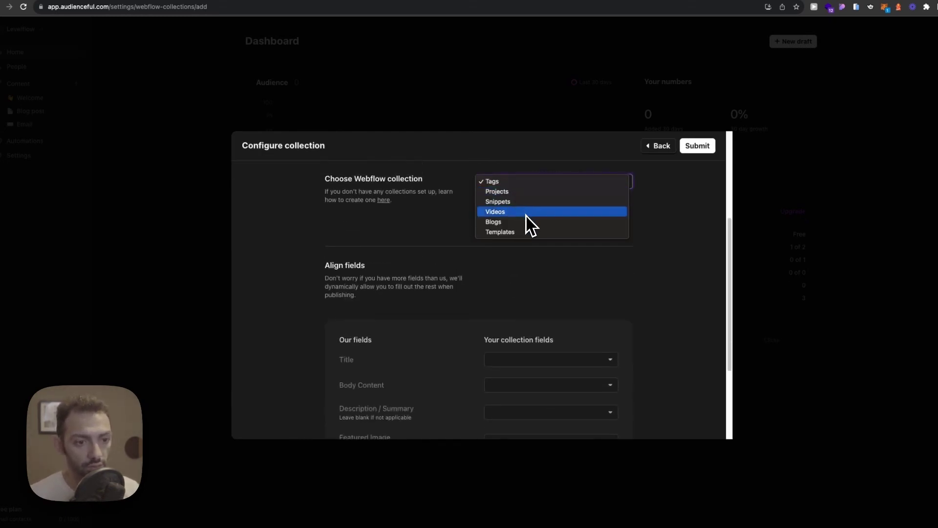
pyautogui.press('Down')
pyautogui.press('Down')
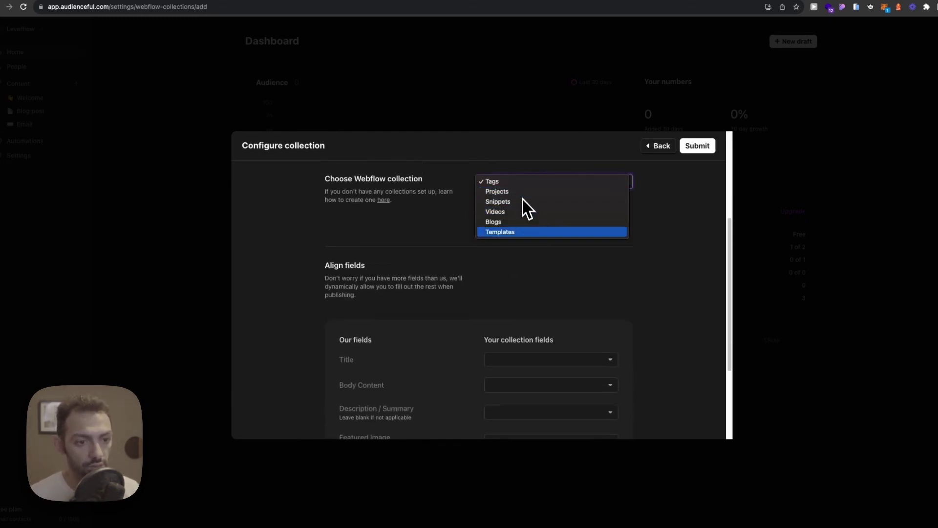
pyautogui.click(517, 231)
pyautogui.scroll(-4, 493, 281)
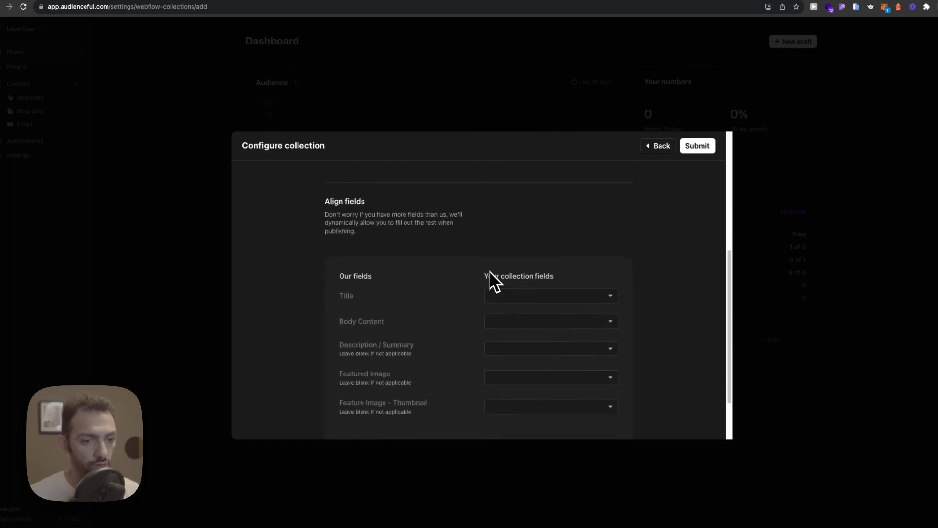
pyautogui.click(493, 230)
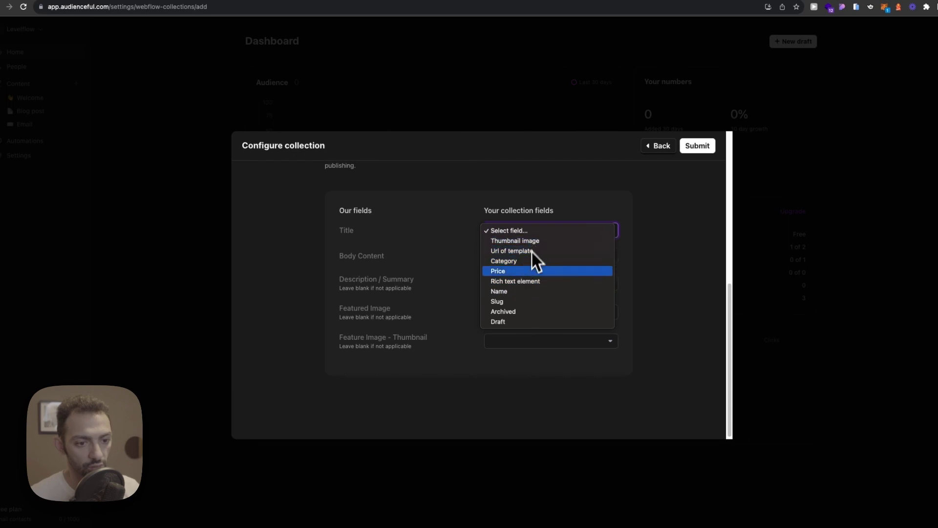
pyautogui.click(521, 292)
# Map body to Rich text element, summary to Category, both images to Thumbnail image, and submit
pyautogui.click(515, 257)
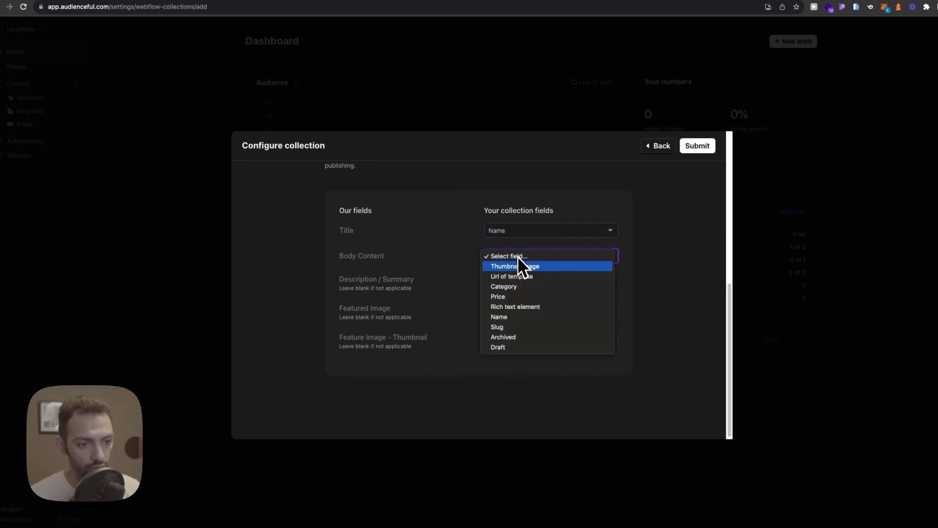
pyautogui.click(543, 306)
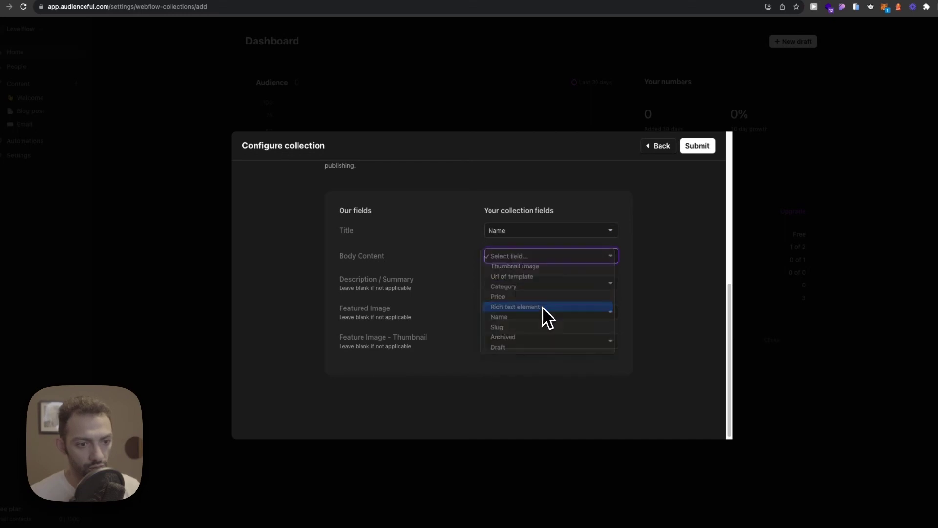
pyautogui.click(522, 286)
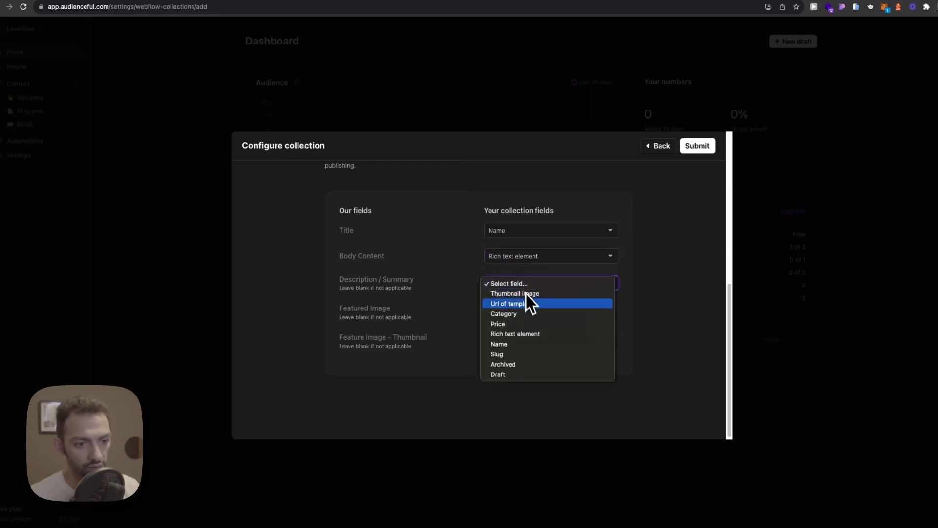
pyautogui.click(537, 317)
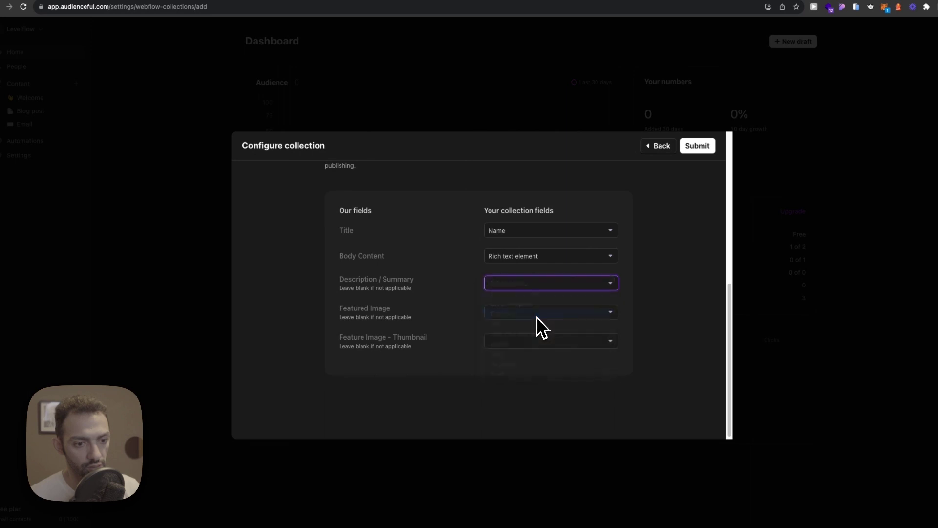
pyautogui.click(532, 312)
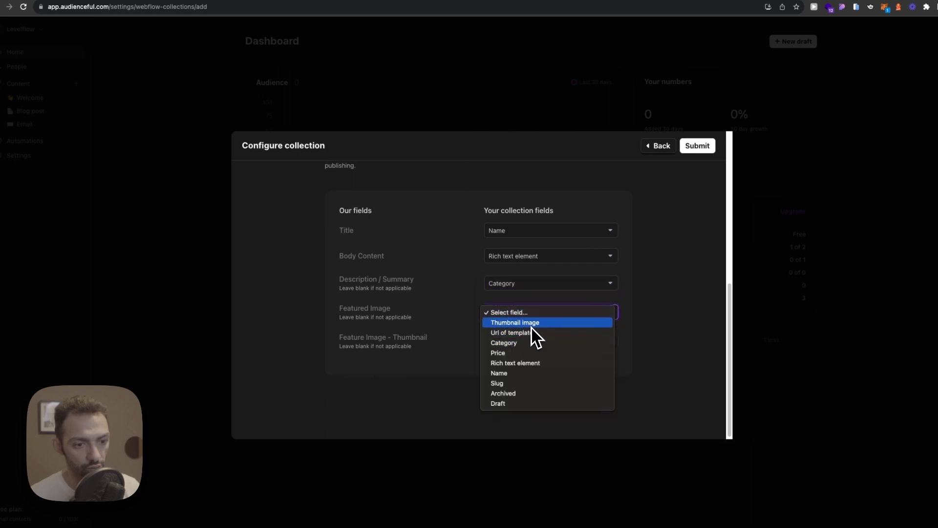
pyautogui.click(531, 323)
pyautogui.click(528, 341)
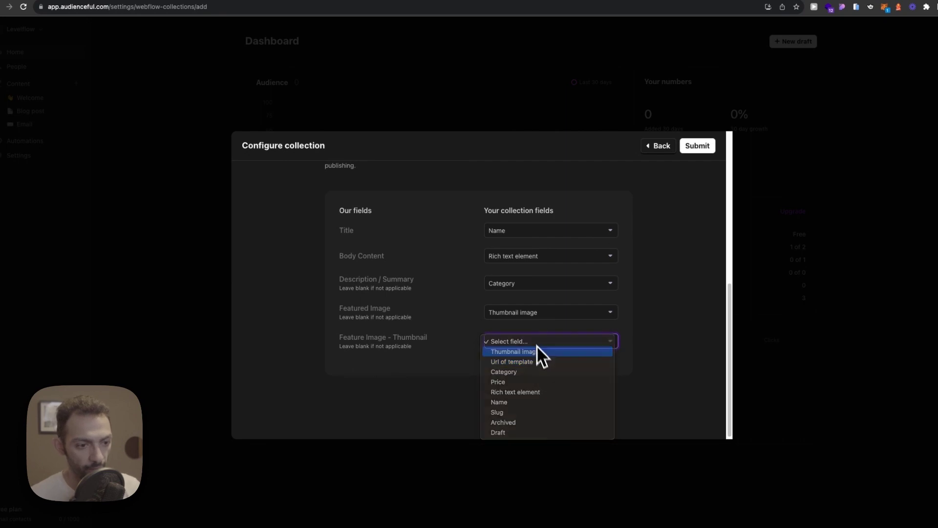
pyautogui.click(537, 352)
pyautogui.click(700, 147)
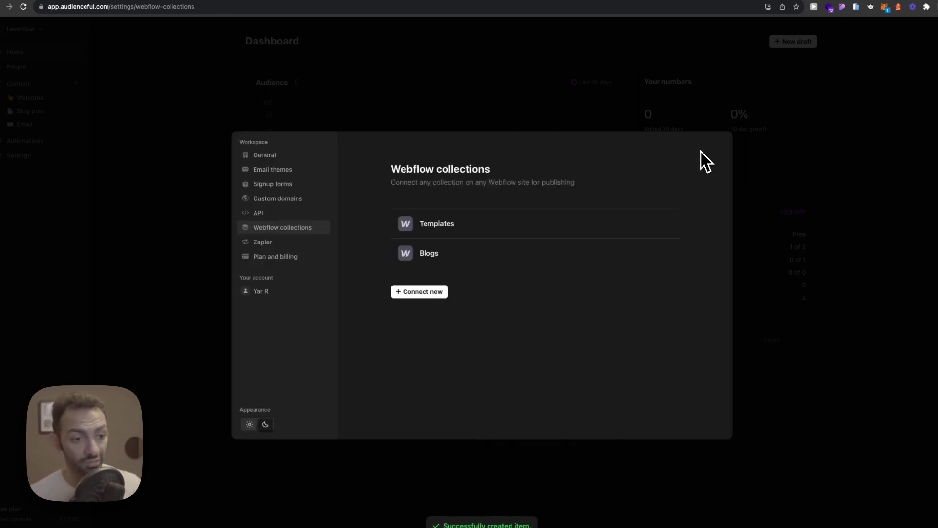
# Look over the Zapier automations settings page and its embed
pyautogui.click(287, 244)
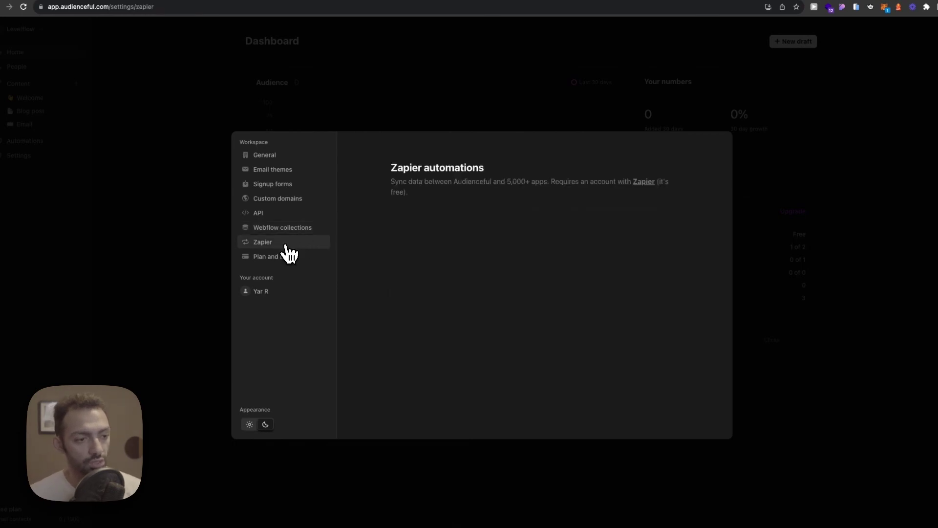
pyautogui.scroll(-7, 501, 271)
pyautogui.scroll(3, 416, 299)
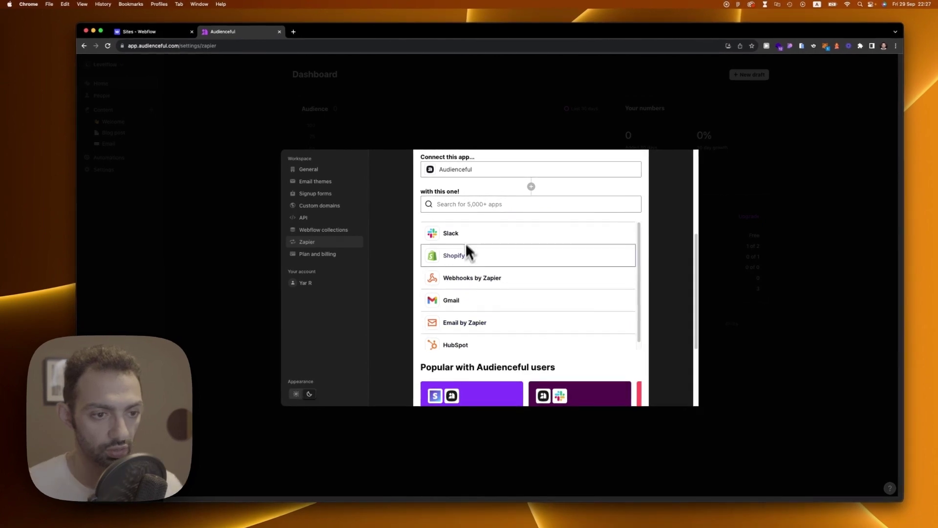
# Step through Webflow collections, API and Custom domains settings to reach Signup forms
pyautogui.click(325, 229)
pyautogui.click(333, 217)
pyautogui.click(339, 205)
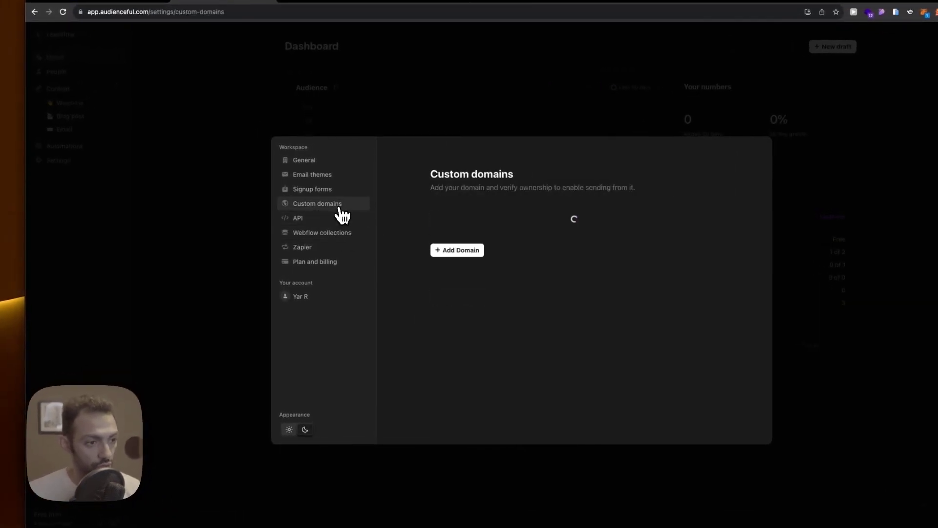
pyautogui.click(341, 190)
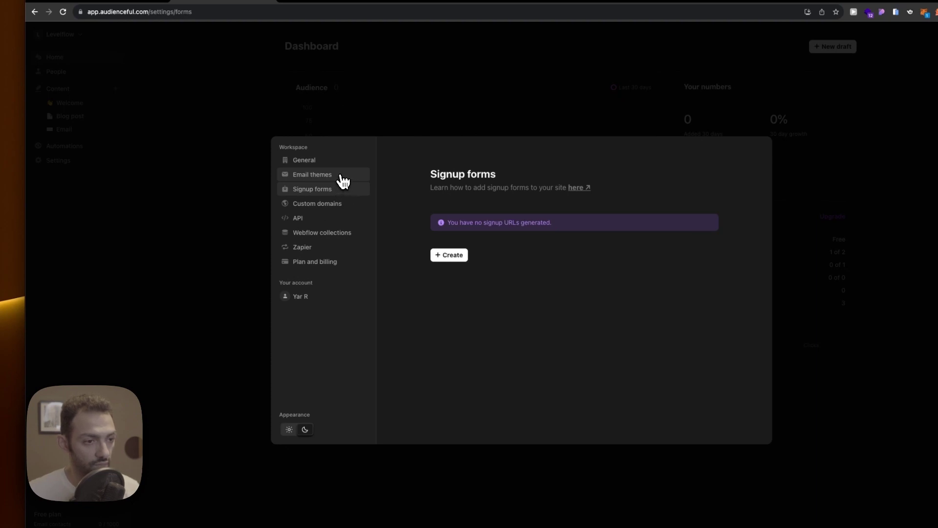
# Start a new signup form URL and name it Levelflow Newsletter
pyautogui.click(341, 176)
pyautogui.click(342, 189)
pyautogui.click(448, 256)
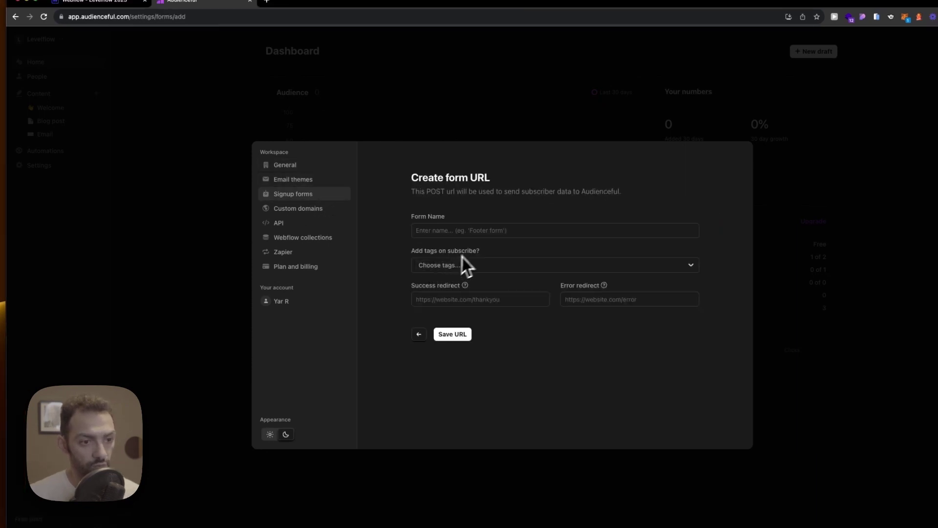
pyautogui.click(476, 230)
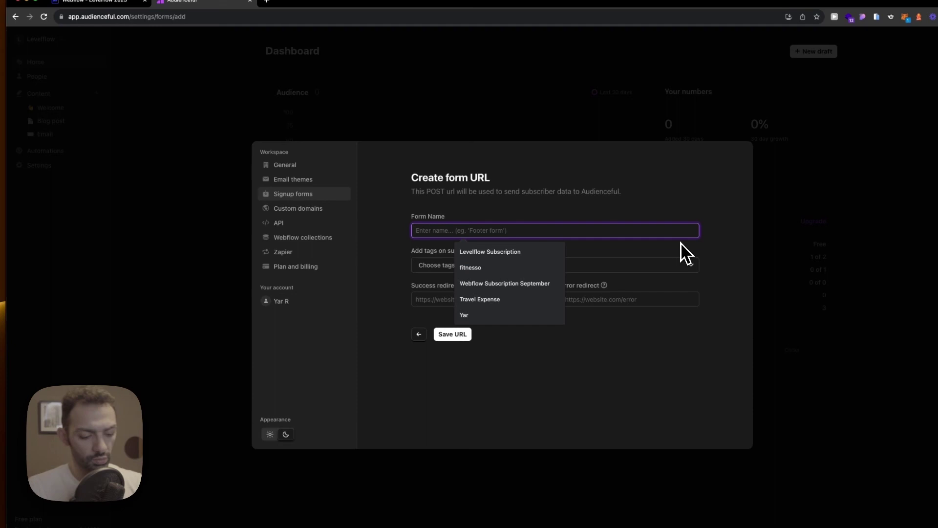
pyautogui.write('Levelflow Newsletter')
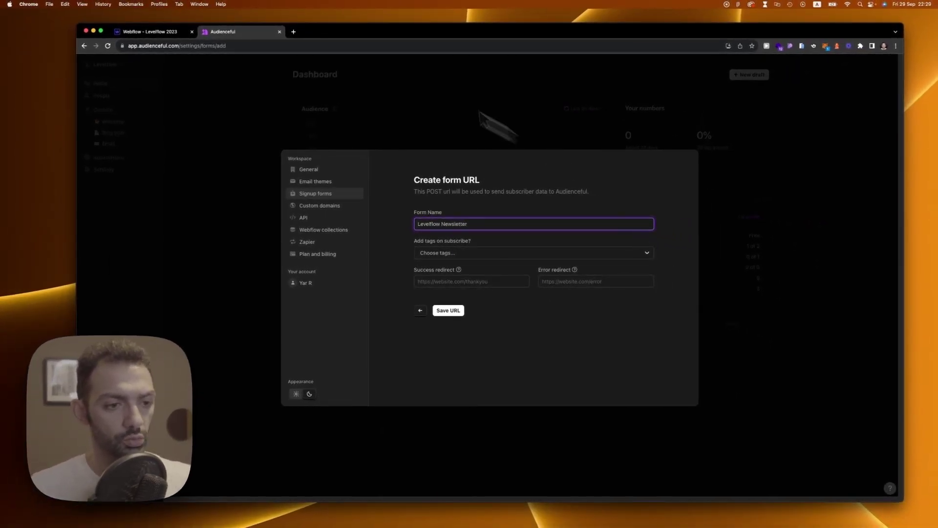
# Open the subscribe tags option, then copy the new form's subscribe URL
pyautogui.click(489, 253)
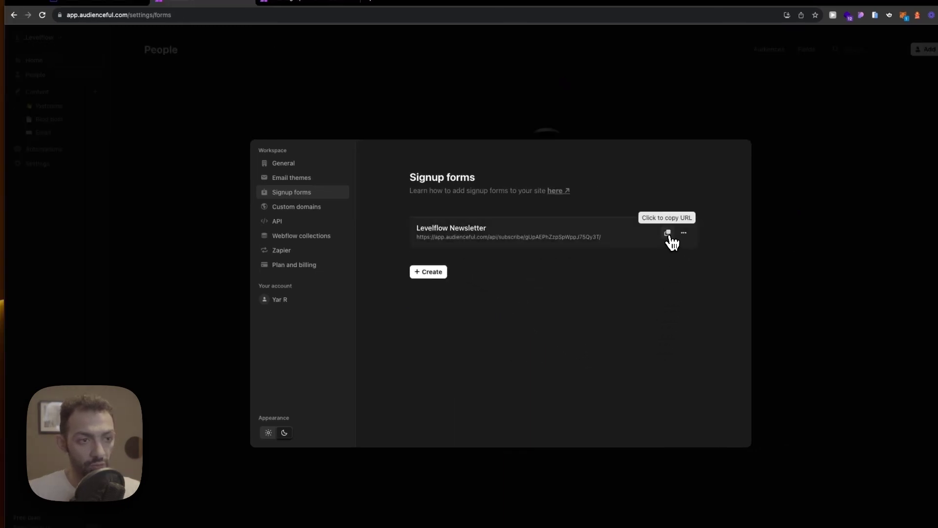
pyautogui.click(669, 234)
pyautogui.click(98, 2)
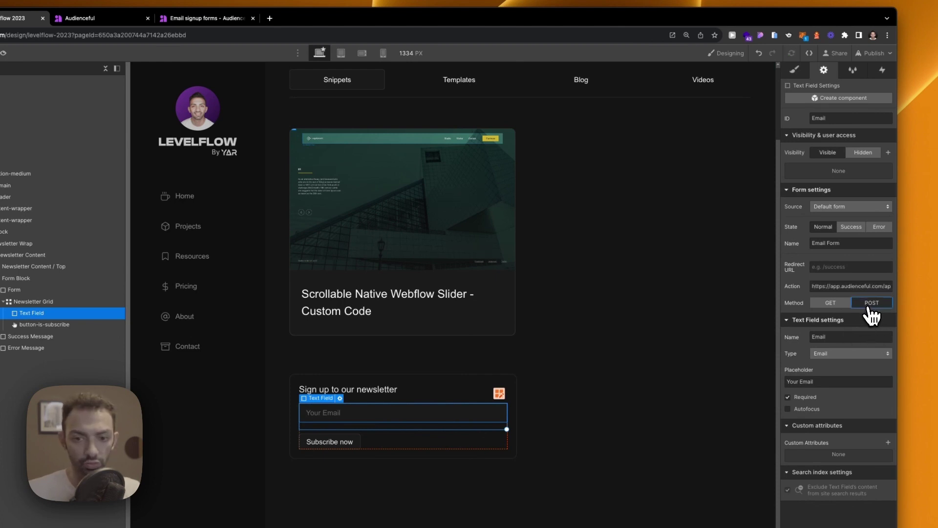
# Publish the Levelflow site with the updated form to its selected domains
pyautogui.click(871, 53)
pyautogui.click(826, 219)
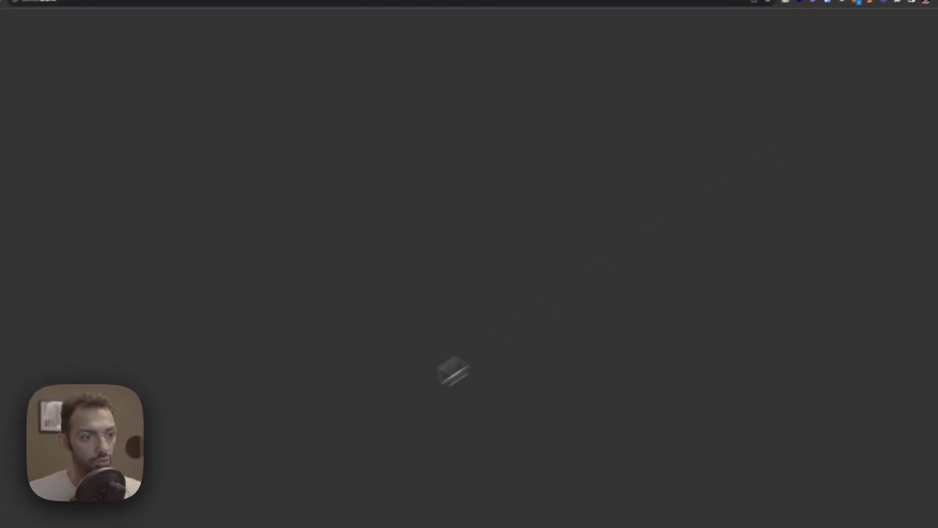
# Fill the live site's newsletter email field with a saved autofill address
pyautogui.scroll(-5, 530, 329)
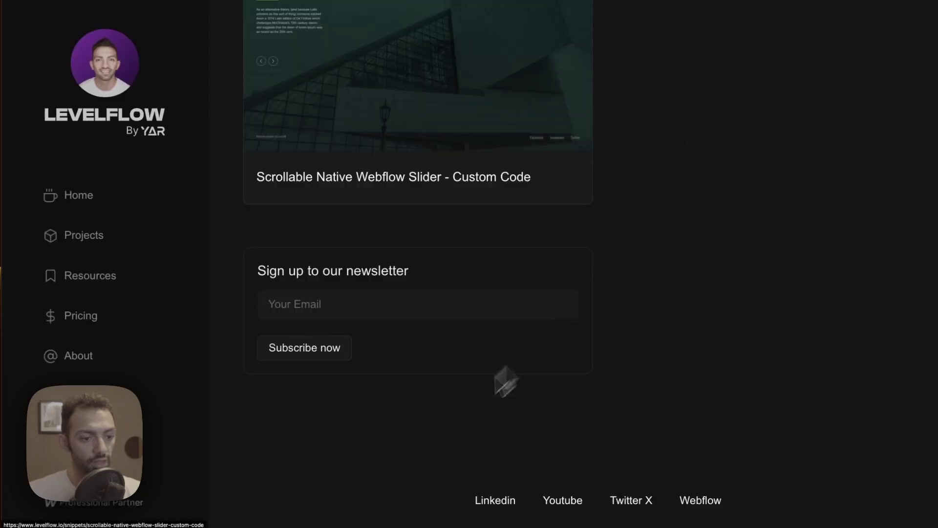
pyautogui.click(421, 319)
pyautogui.click(334, 333)
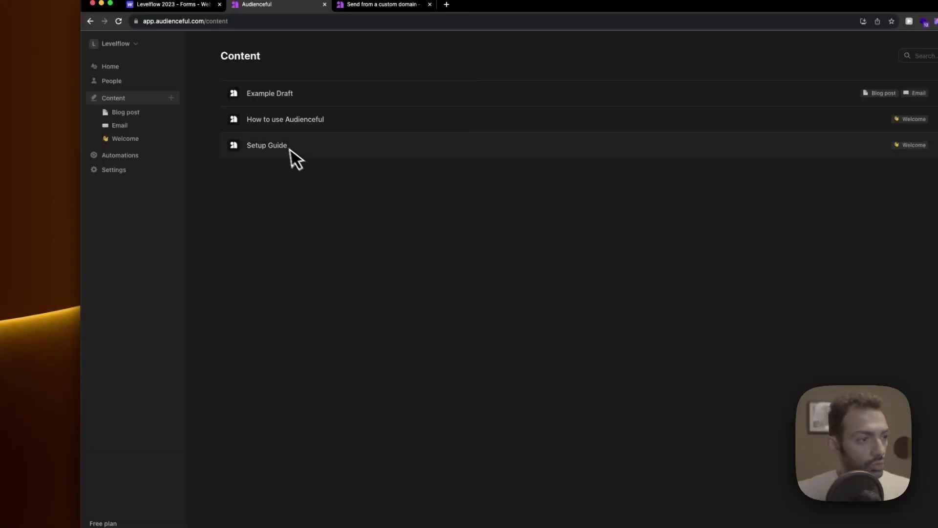
pyautogui.click(112, 80)
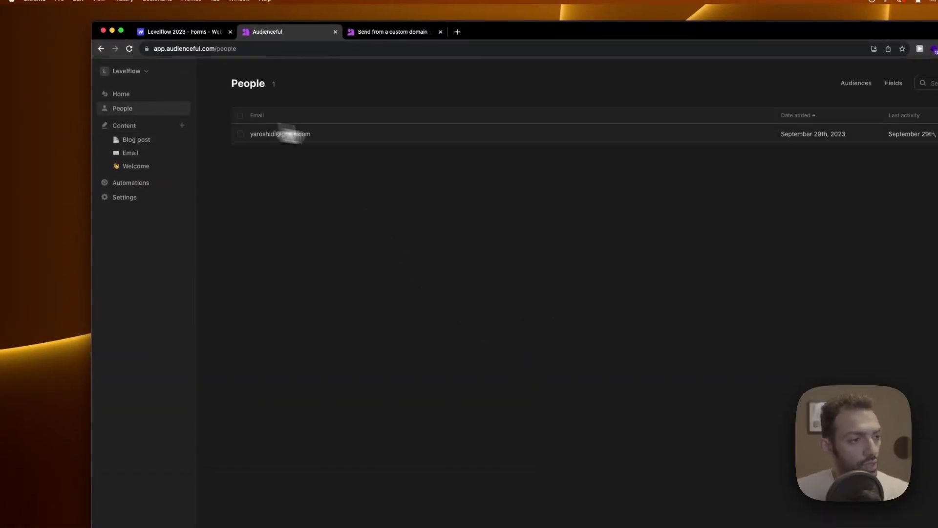
pyautogui.click(291, 135)
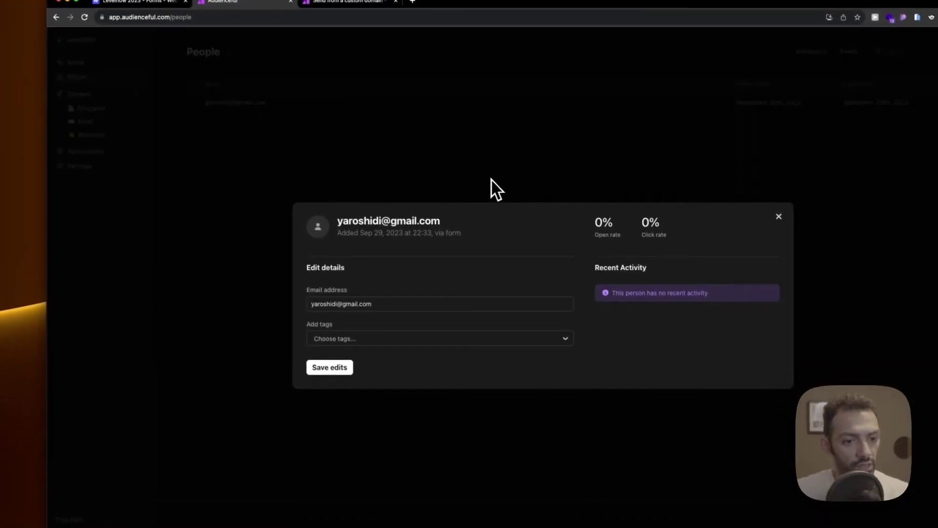
pyautogui.click(488, 177)
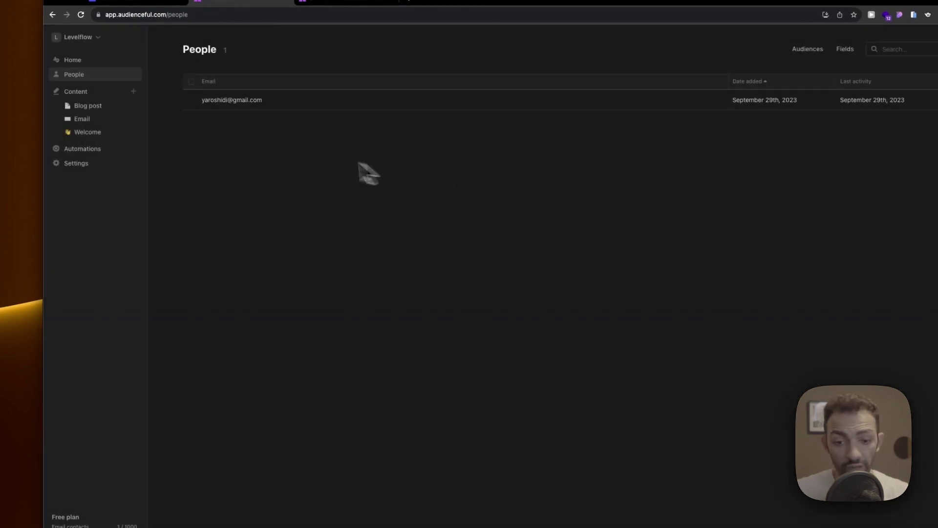
pyautogui.click(304, 100)
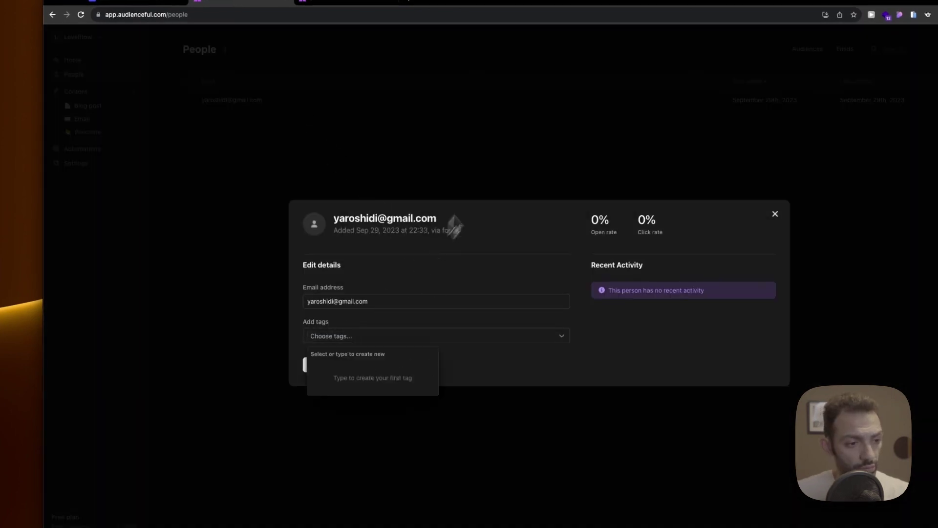
pyautogui.click(373, 178)
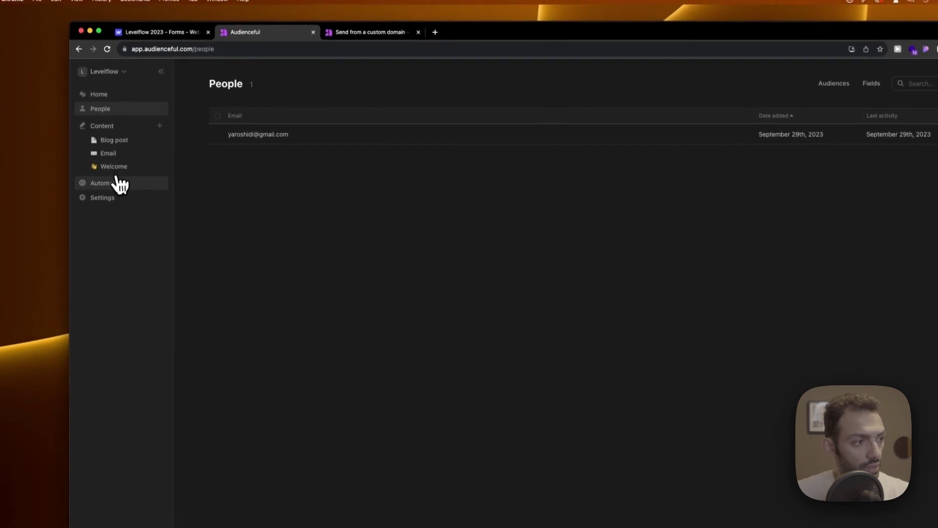
pyautogui.click(117, 184)
pyautogui.click(117, 113)
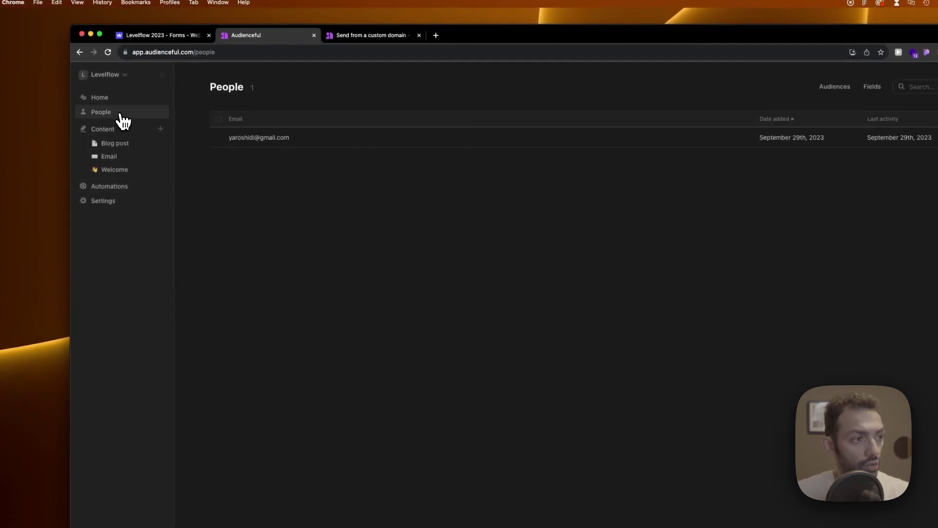
pyautogui.click(108, 131)
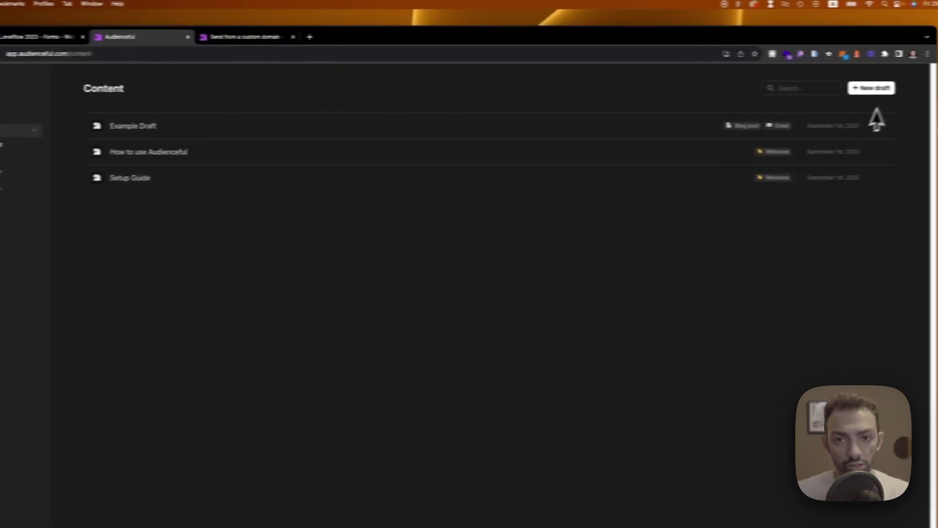
# Create a draft titled 'This is a test post' with body 'This is the test post details'
pyautogui.click(842, 89)
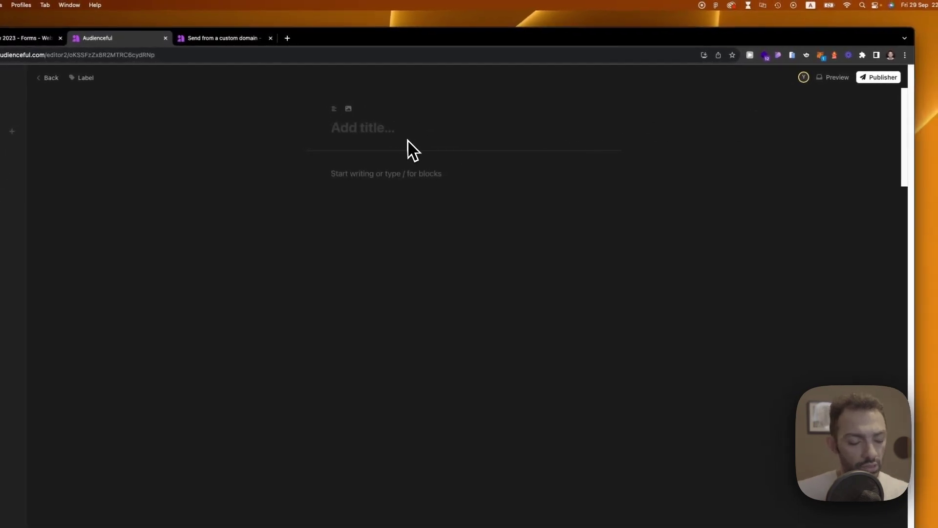
pyautogui.write('This is a test po')
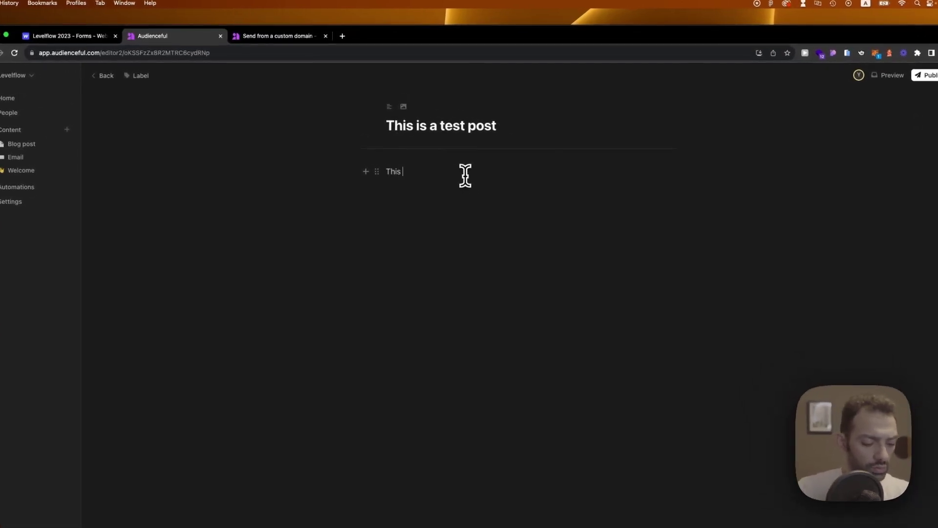
pyautogui.write('st post details')
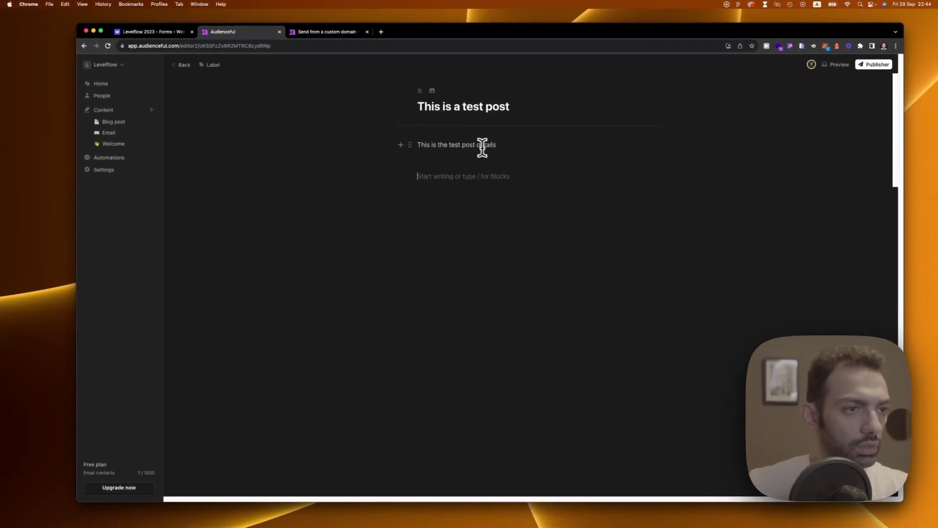
# Load the Levelflow YouTube channel in a new browser tab
pyautogui.click(381, 31)
pyautogui.write('yo')
pyautogui.press('Return')
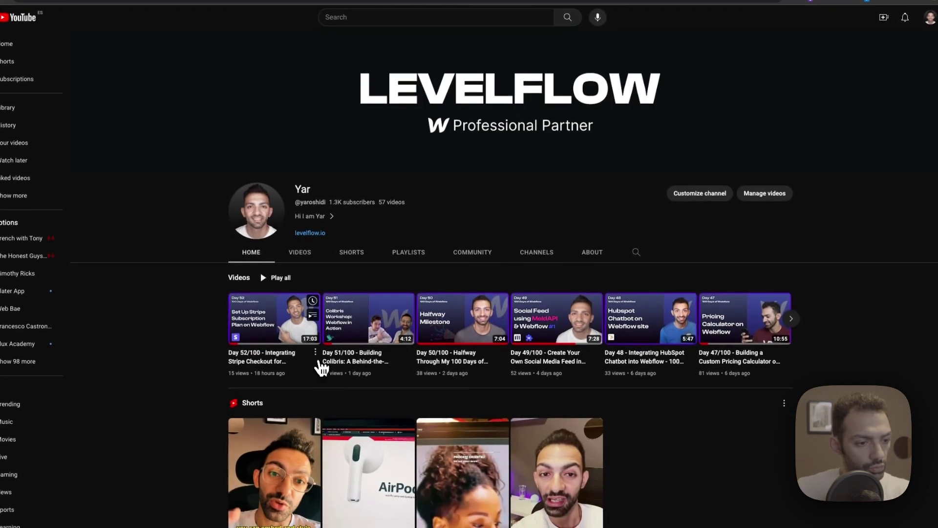
# Copy a channel video's YouTube share link and bring it into the Audienceful test post
pyautogui.click(315, 352)
pyautogui.click(328, 432)
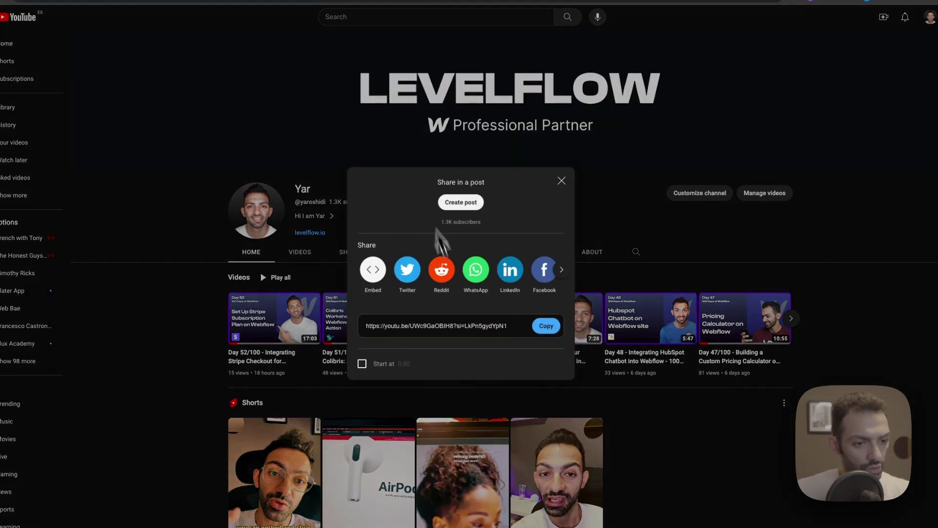
pyautogui.click(549, 330)
pyautogui.click(312, 38)
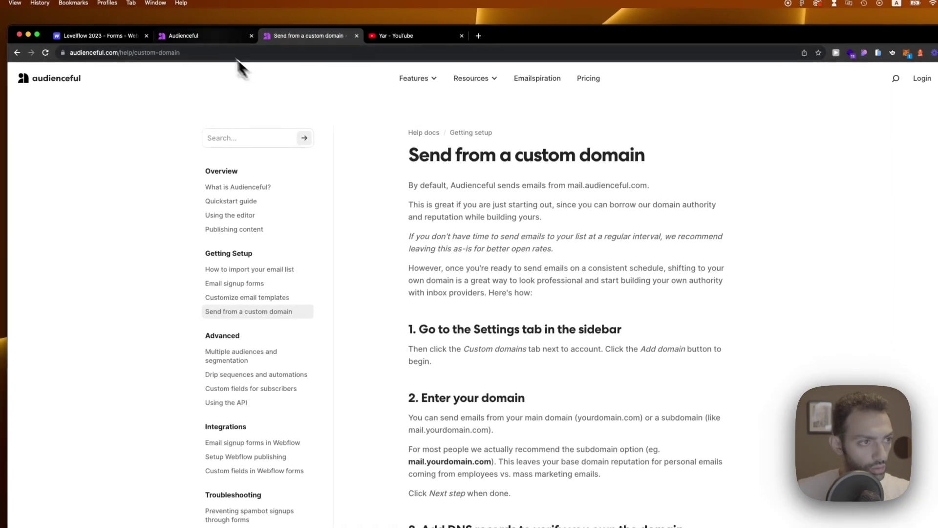
pyautogui.click(183, 36)
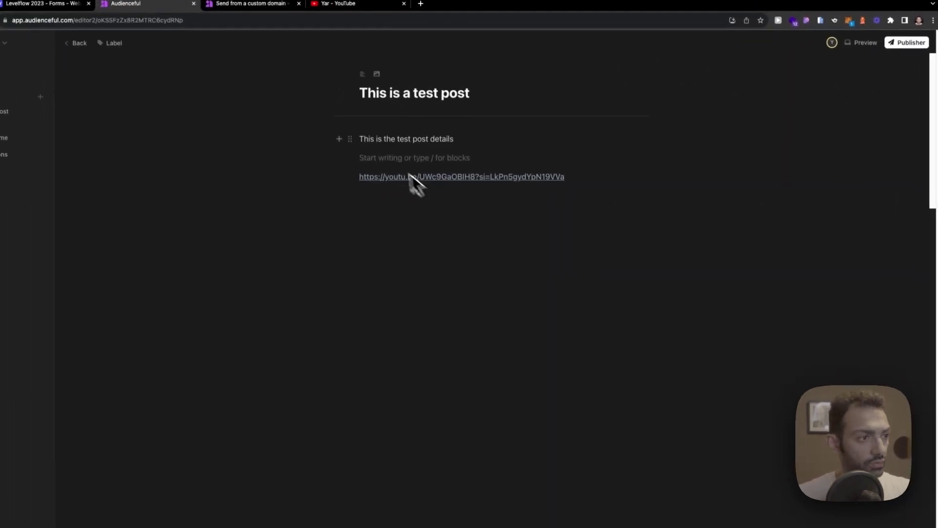
# Add a Publish to website task that publishes the test post to the Templates collection
pyautogui.click(903, 49)
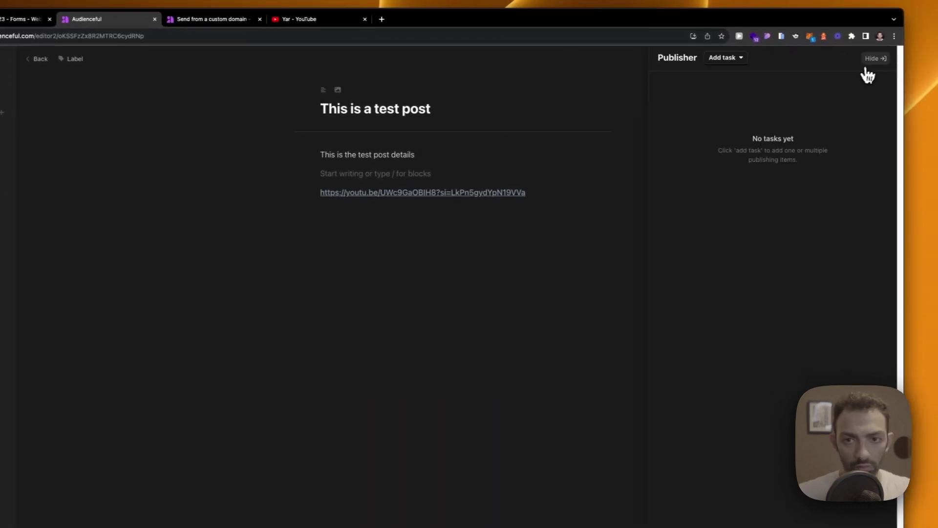
pyautogui.click(746, 59)
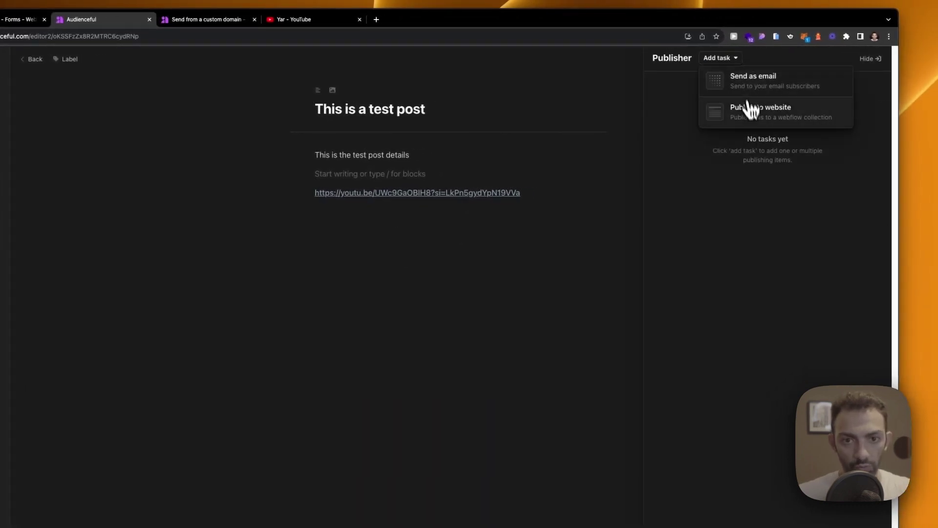
pyautogui.click(754, 128)
pyautogui.click(317, 313)
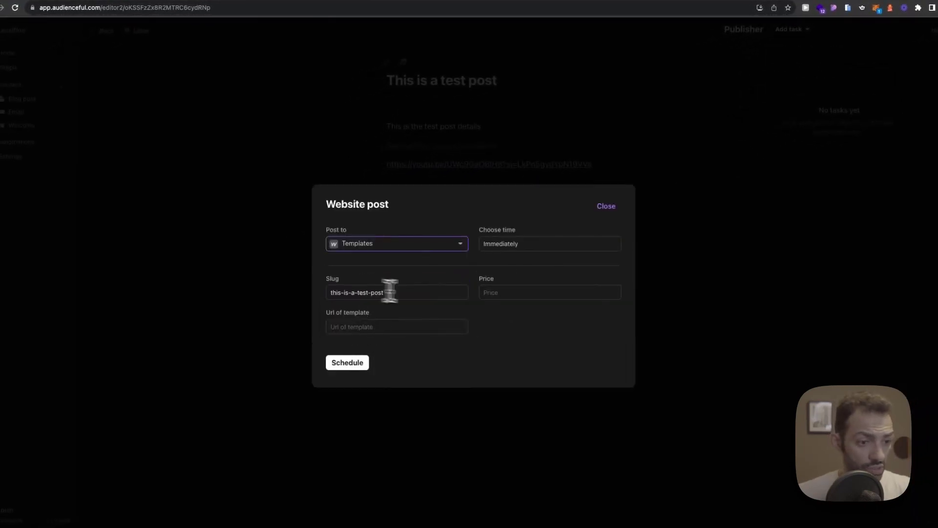
pyautogui.click(347, 364)
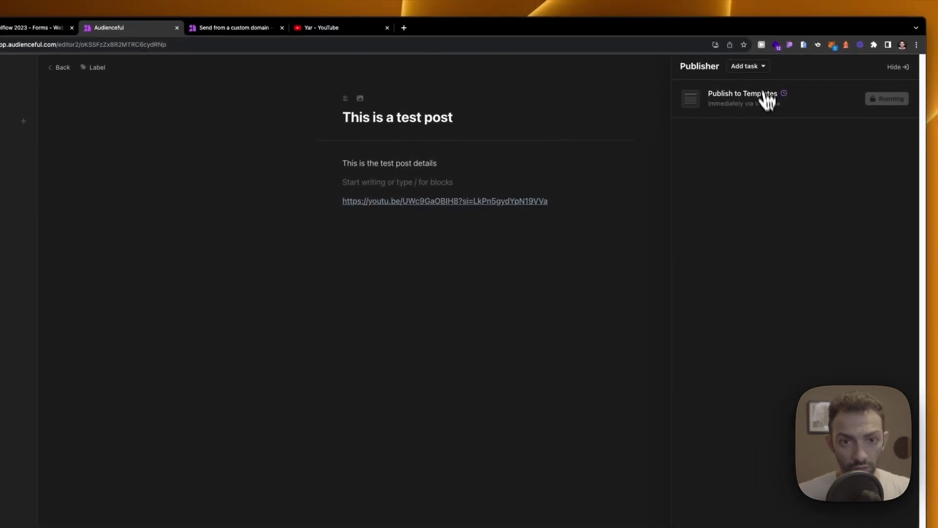
# Try adding another publishing task, then dismiss the identity verification prompt
pyautogui.click(748, 68)
pyautogui.click(798, 122)
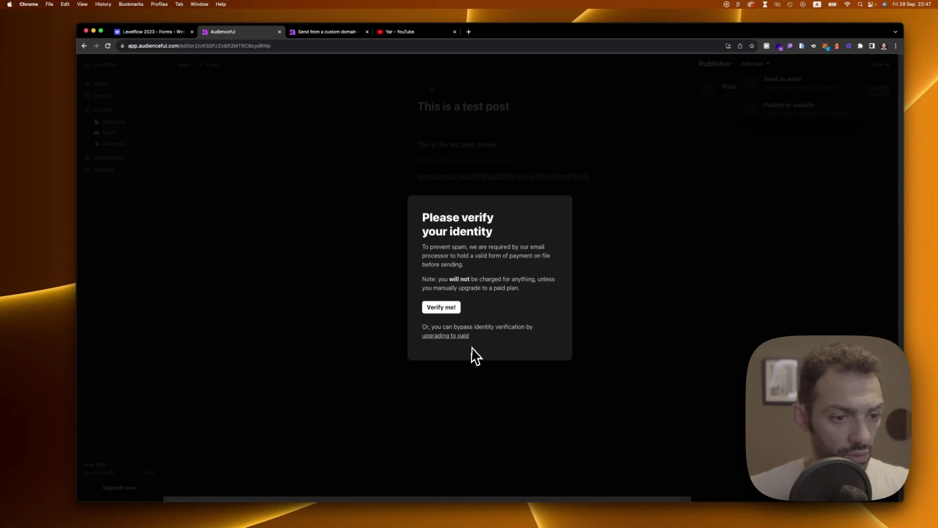
pyautogui.press('Escape')
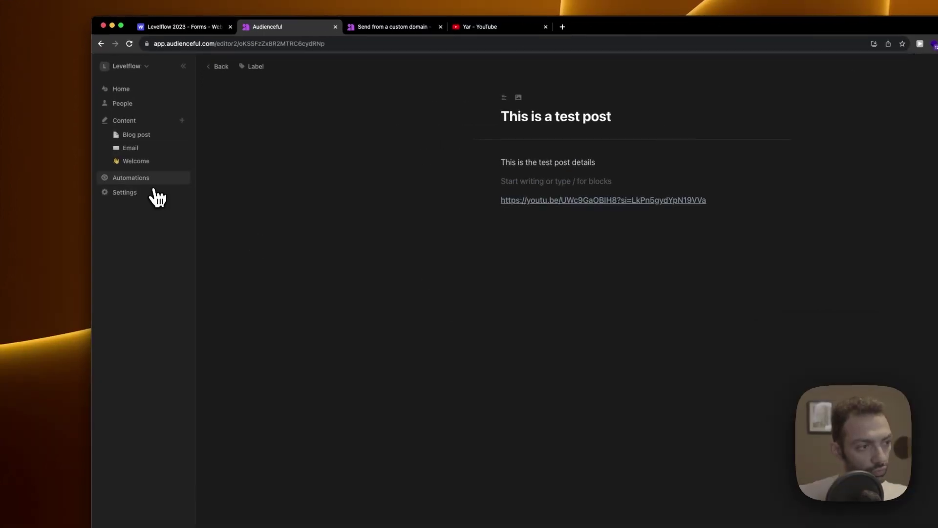
# From Automations, open the Zapier integration in the workspace settings
pyautogui.click(158, 179)
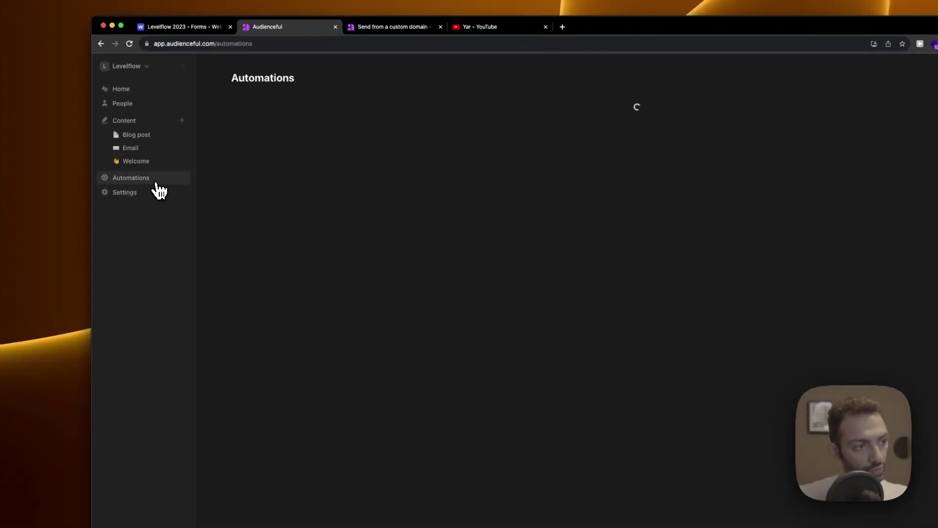
pyautogui.click(165, 196)
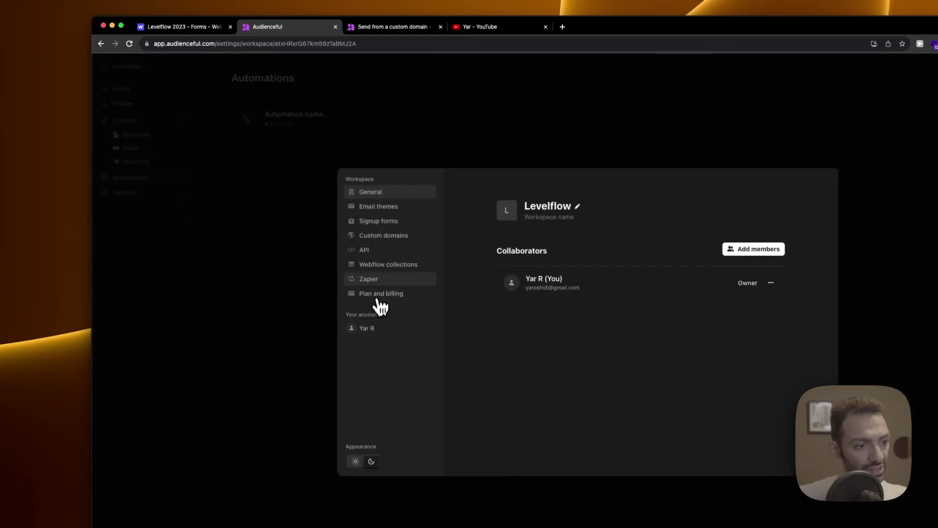
pyautogui.click(376, 280)
pyautogui.scroll(-5, 598, 351)
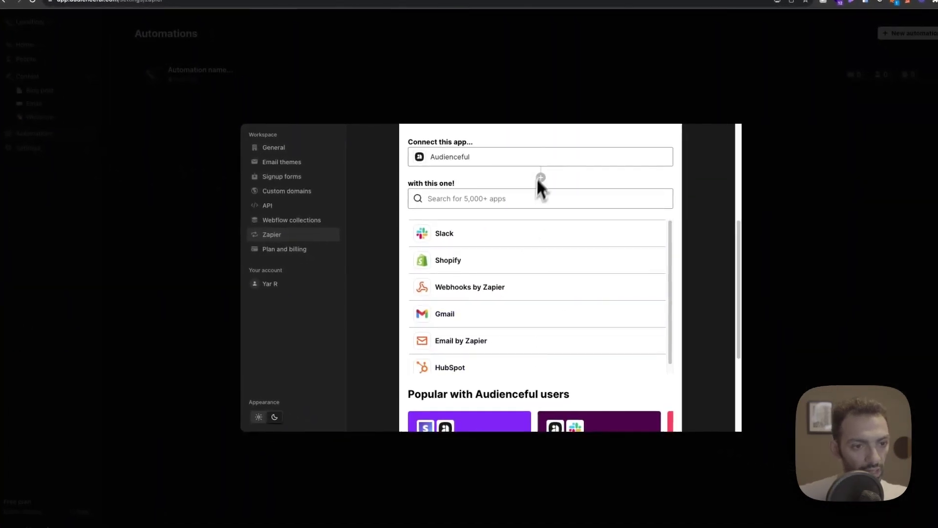
pyautogui.scroll(2, 448, 162)
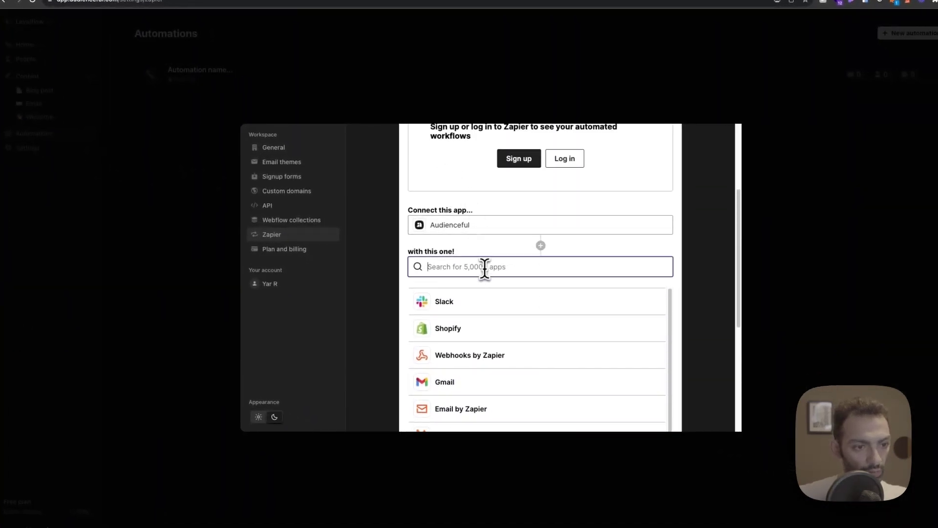
pyautogui.scroll(-5, 470, 368)
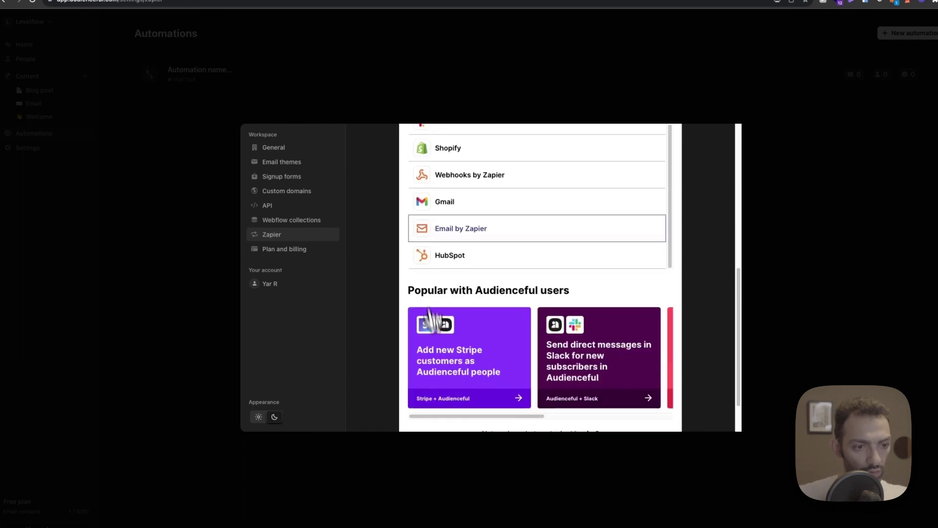
# Preview the Audienceful + HubSpot Zap template, then close it and settings to return to Automations
pyautogui.click(457, 254)
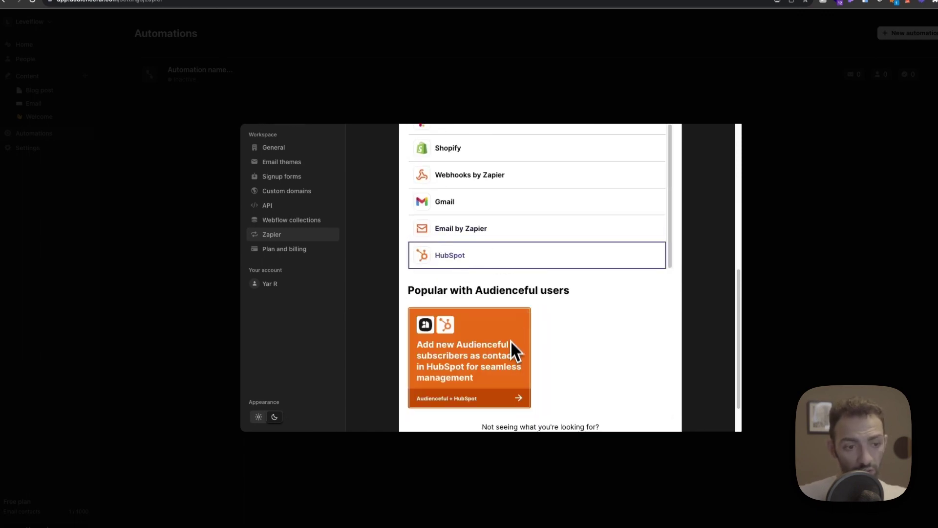
pyautogui.scroll(-2, 513, 337)
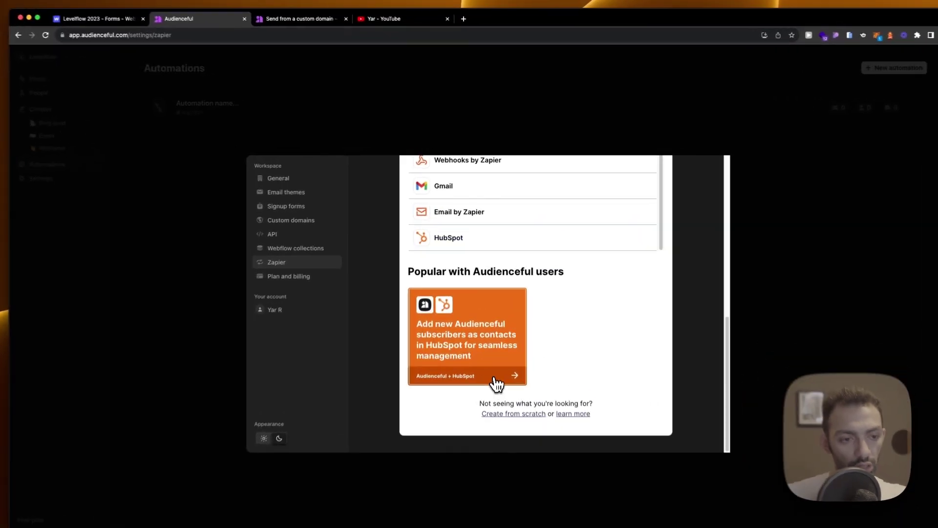
pyautogui.click(501, 348)
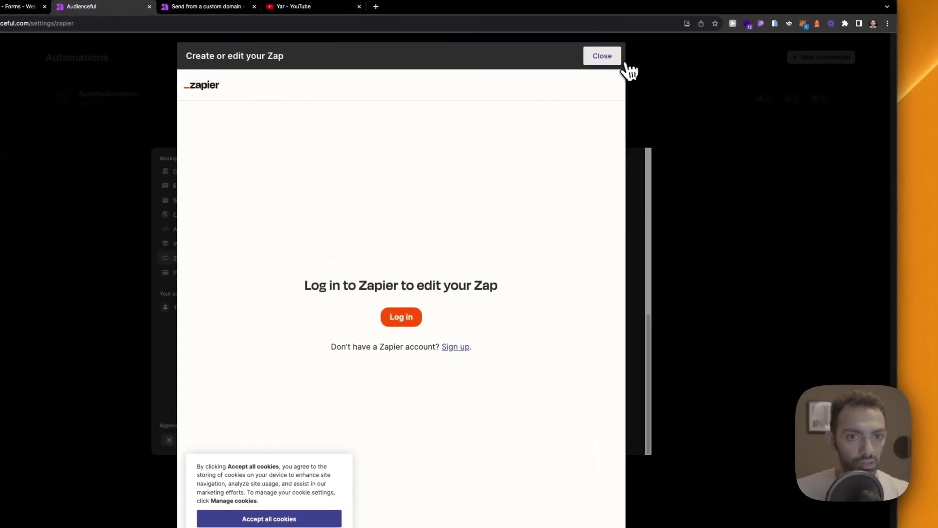
pyautogui.click(625, 63)
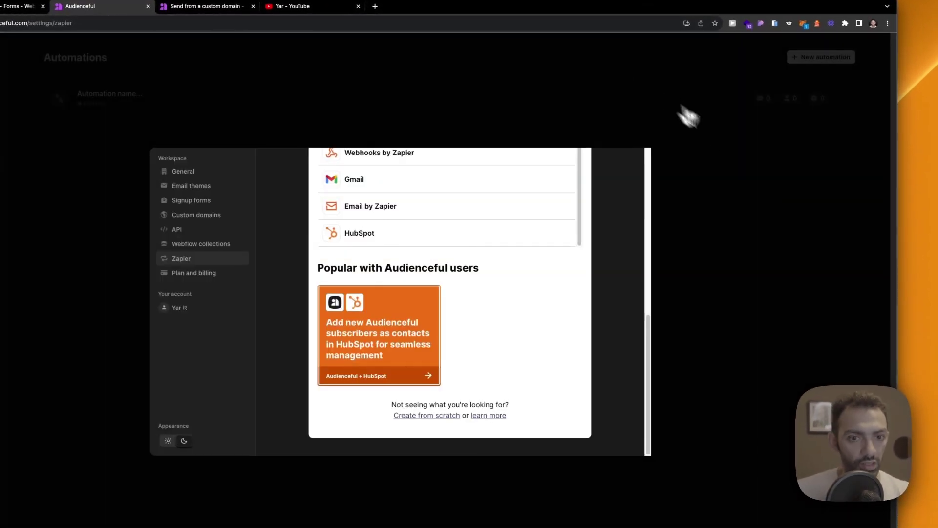
pyautogui.click(682, 116)
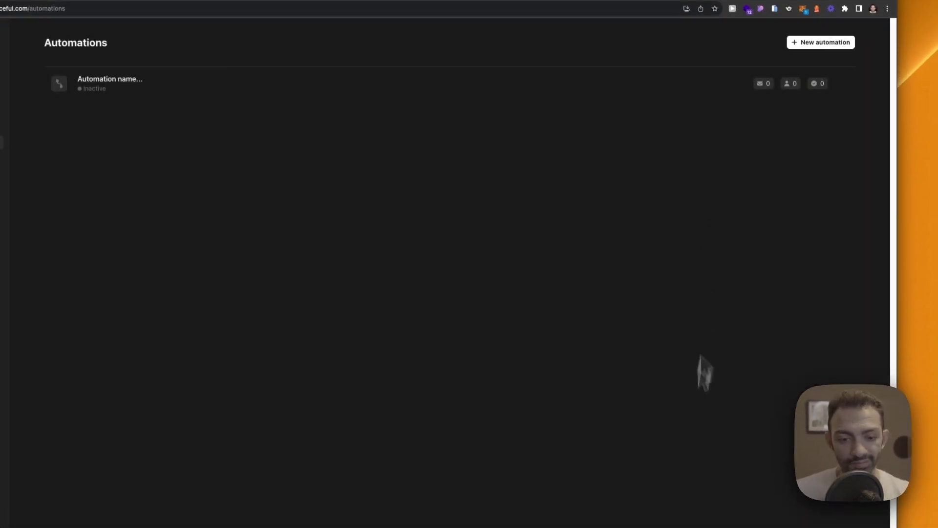